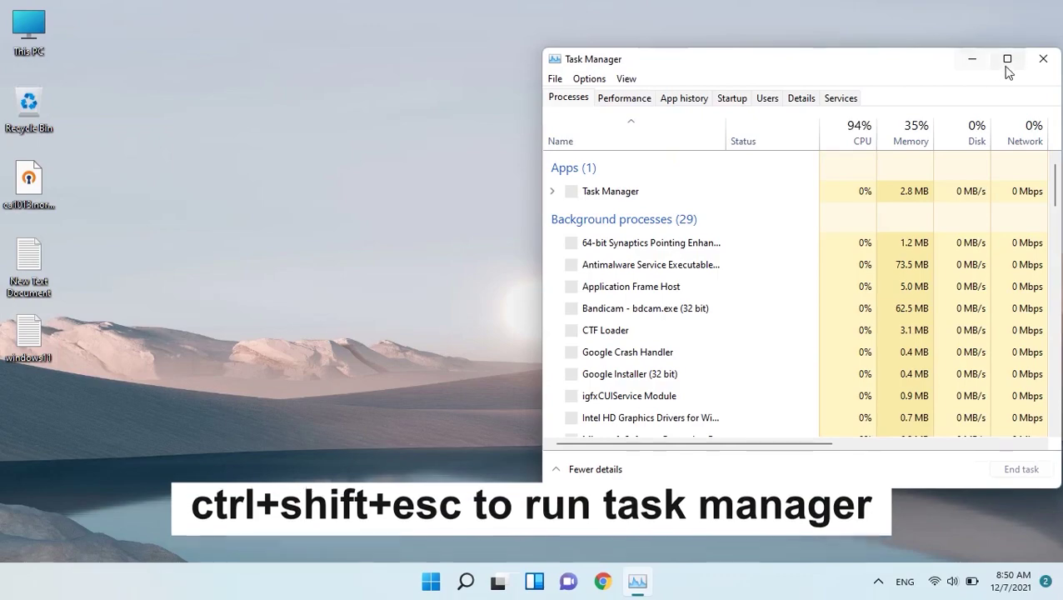
Disable the Internet Download Manager startup entry in Task Manager.
{"action": "left_click", "coordinate": [190, 45]}
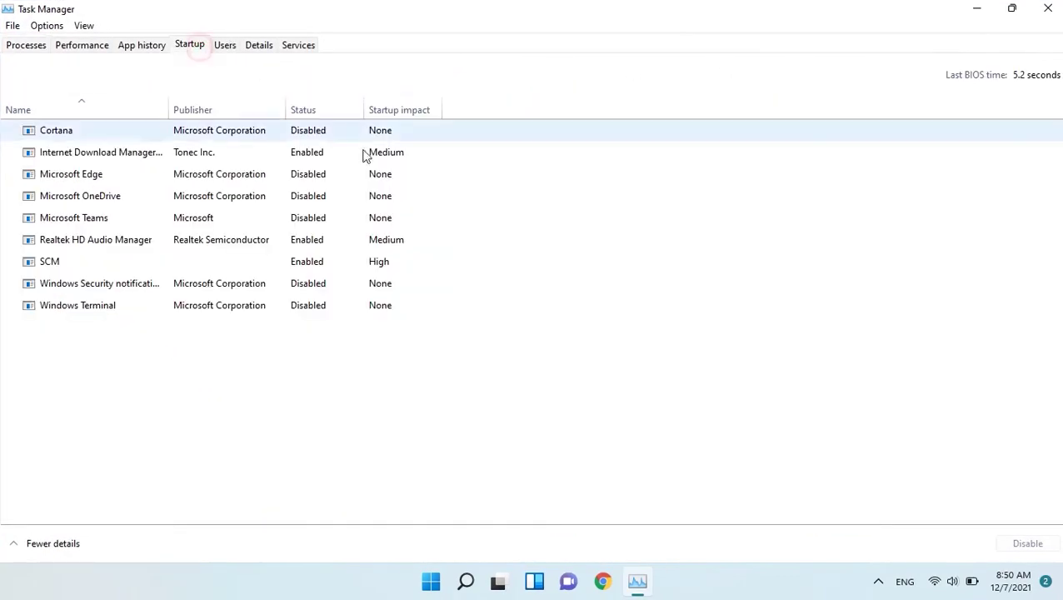
{"action": "right_click", "coordinate": [304, 158]}
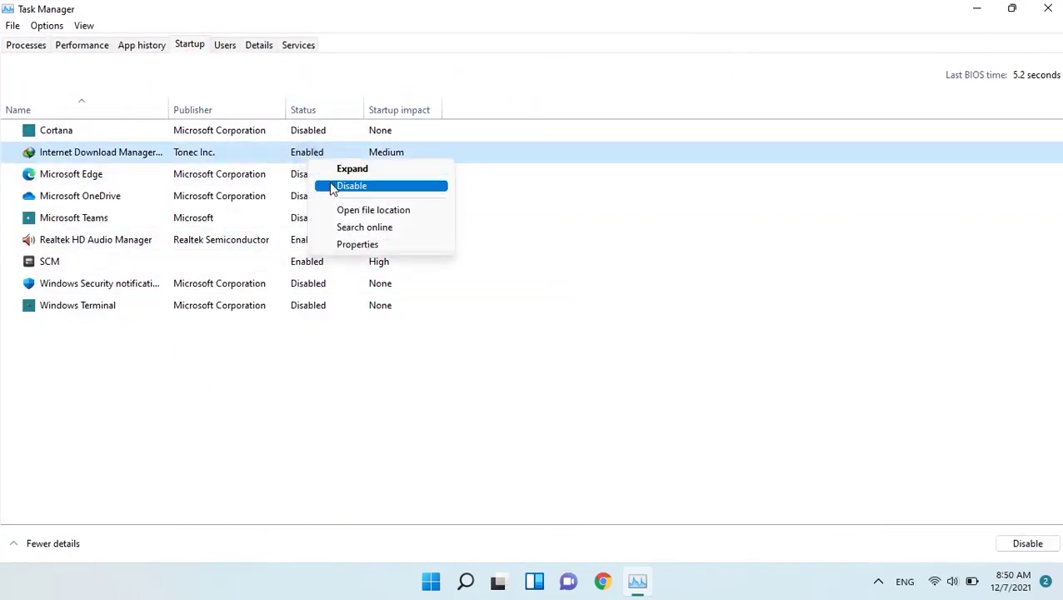
{"action": "left_click", "coordinate": [341, 187]}
Re-enable the Internet Download Manager startup entry and close Task Manager.
{"action": "right_click", "coordinate": [318, 155]}
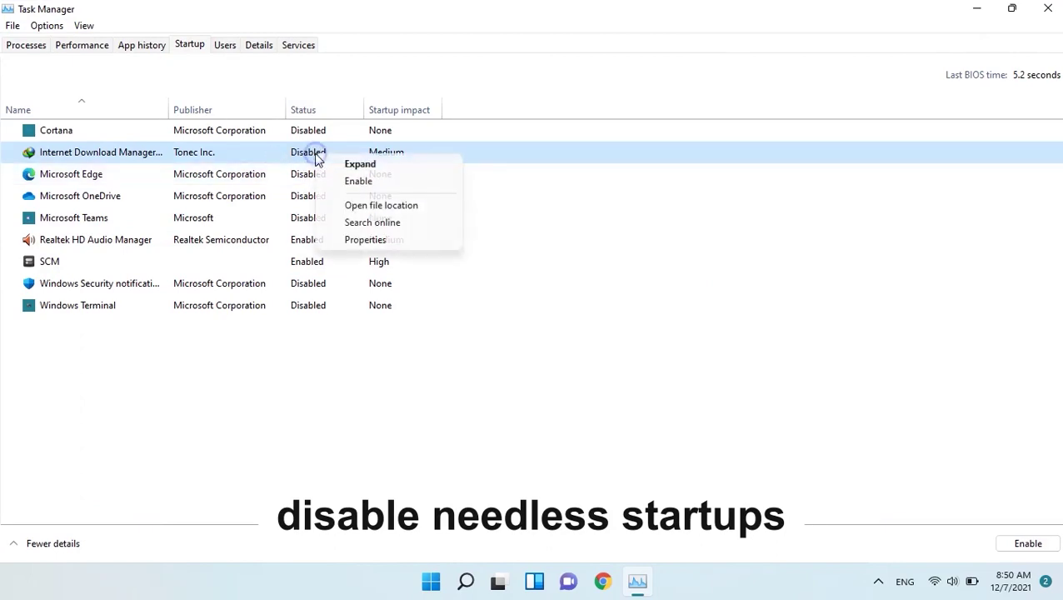
{"action": "left_click", "coordinate": [354, 181]}
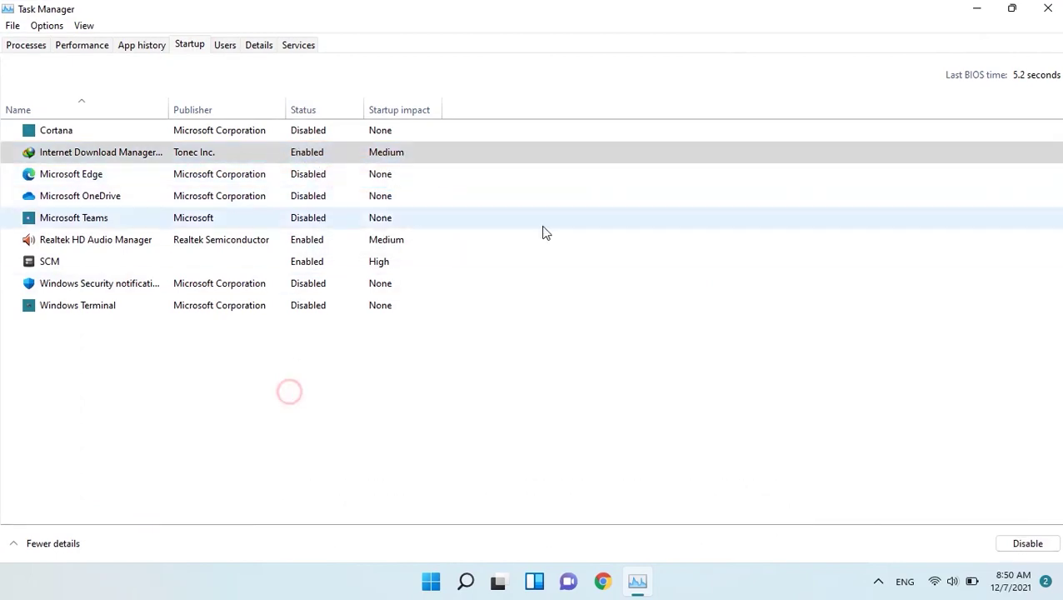
{"action": "left_click", "coordinate": [1046, 8]}
{"action": "left_click", "coordinate": [670, 308]}
Open the Windows search.
{"action": "key", "text": "super"}
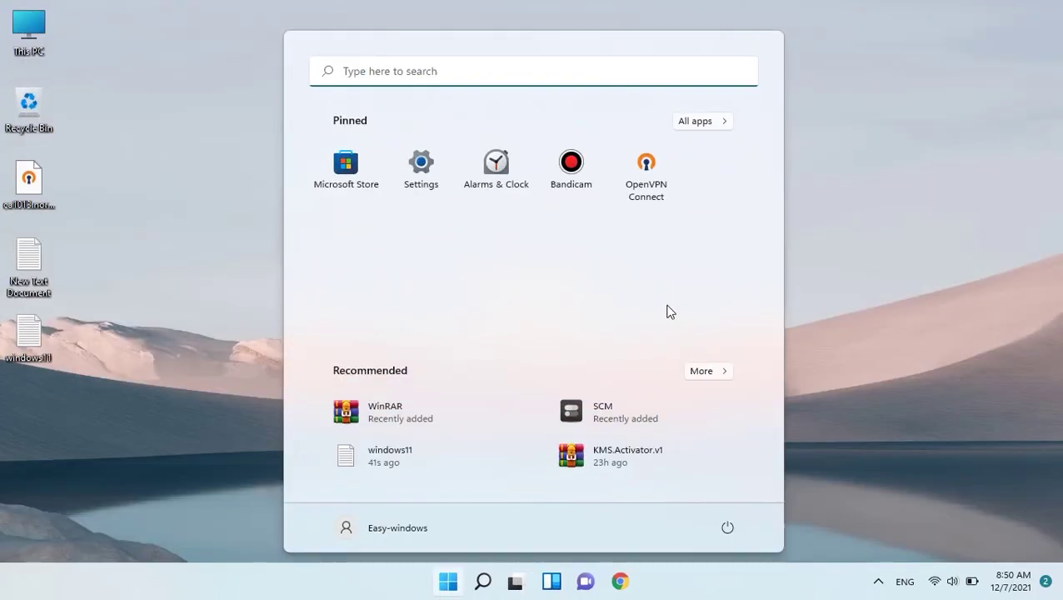
{"action": "left_click", "coordinate": [477, 79]}
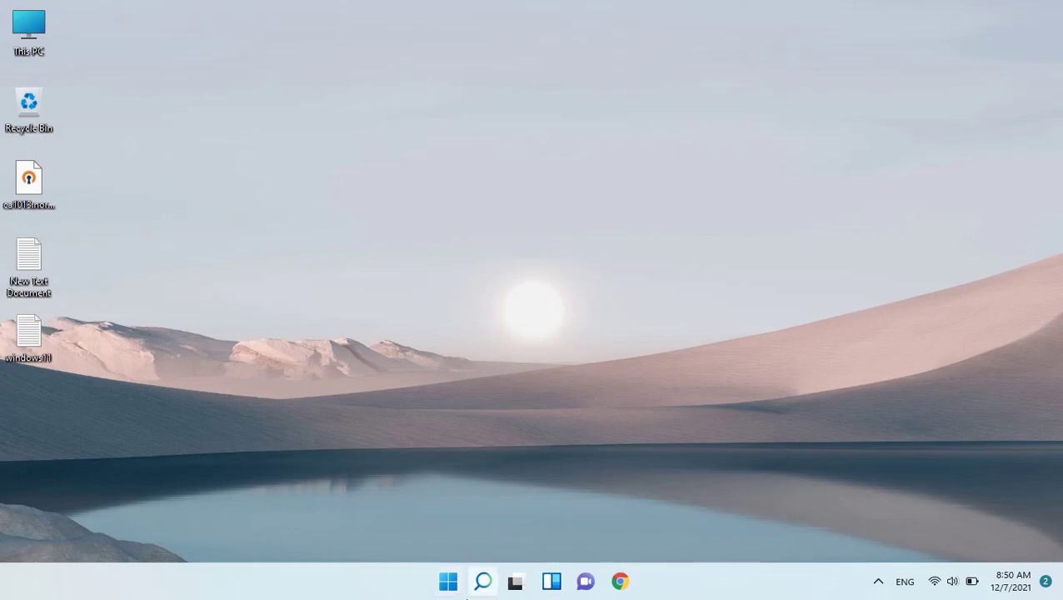
{"action": "type", "text": "dede"}
{"action": "key", "text": "BackSpace"}
{"action": "key", "text": "BackSpace"}
{"action": "key", "text": "BackSpace"}
{"action": "type", "text": "evice"}
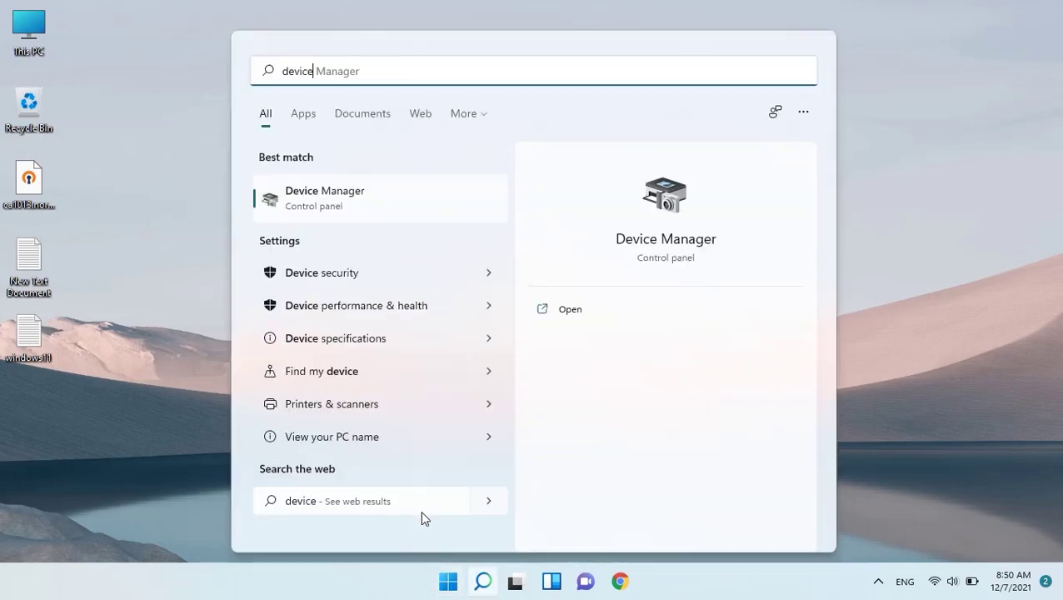
{"action": "key", "text": "ctrl+a"}
{"action": "key", "text": "BackSpace"}
Open System Configuration by searching for "sys", and hide all Microsoft services in its services list.
{"action": "type", "text": "sys"}
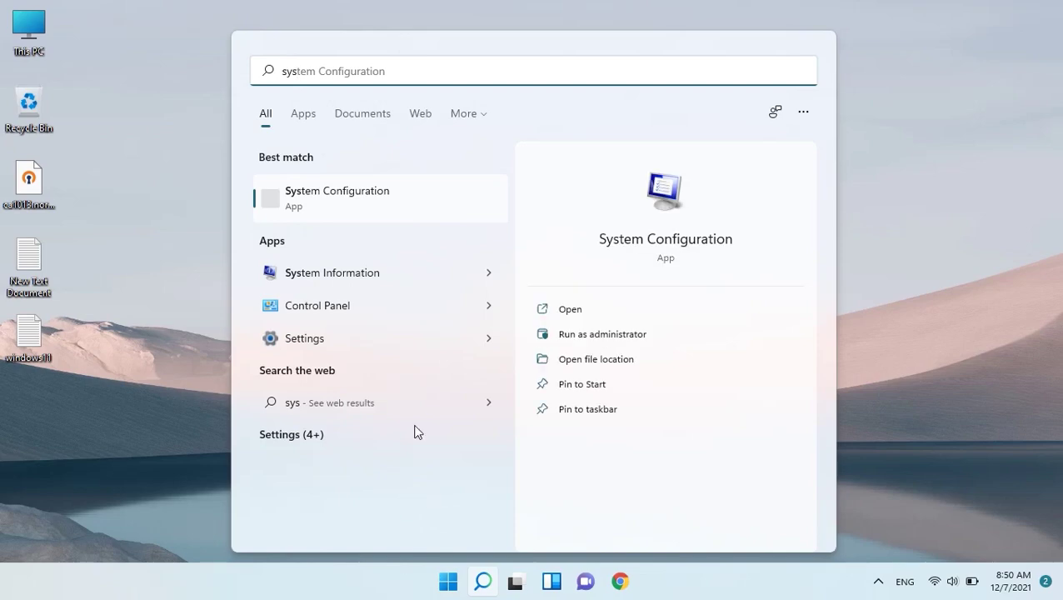
{"action": "left_click", "coordinate": [340, 197]}
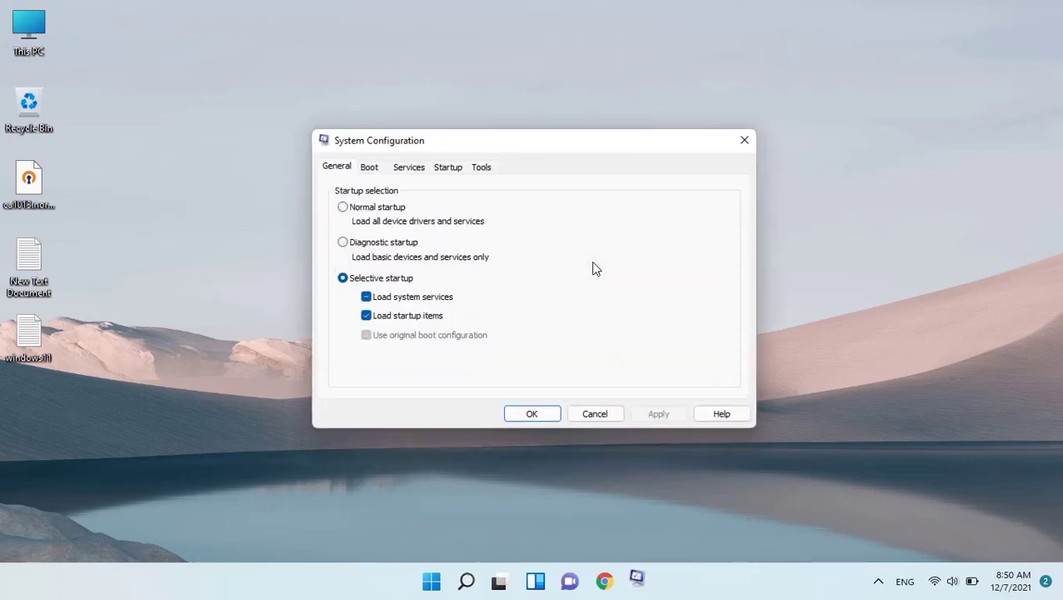
{"action": "left_click", "coordinate": [408, 168]}
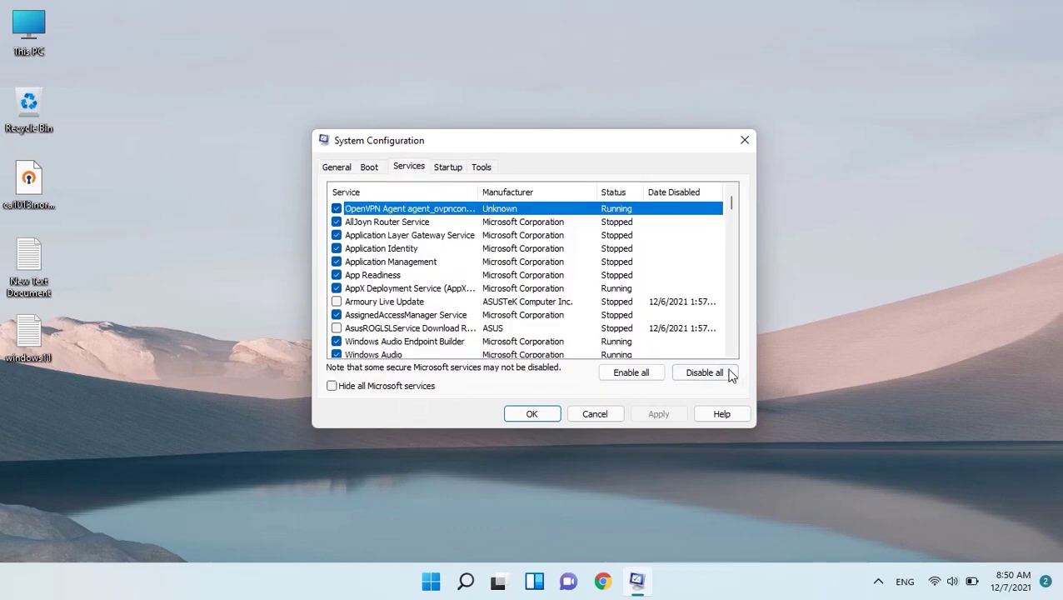
{"action": "left_click", "coordinate": [349, 388]}
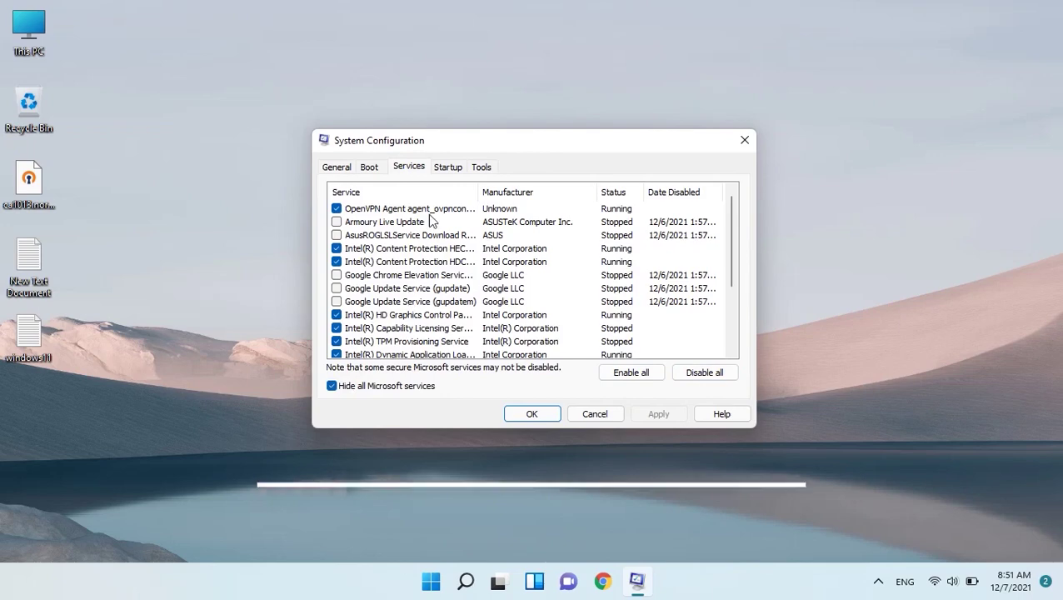
Toggle the OpenVPN Agent service, apply the service settings and dismiss the restart prompt without restarting.
{"action": "left_click", "coordinate": [382, 209]}
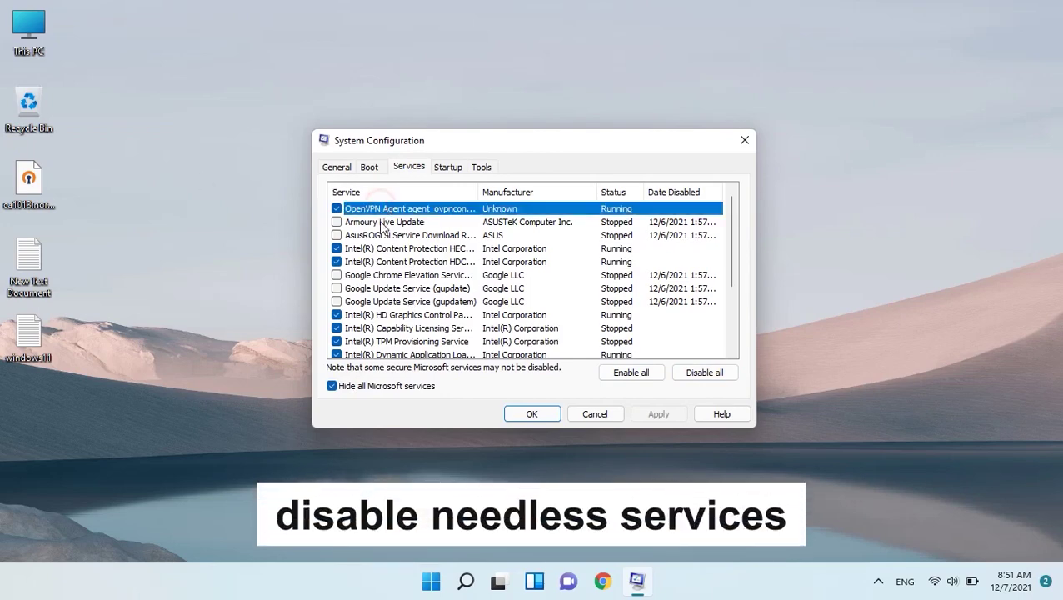
{"action": "left_click", "coordinate": [336, 208]}
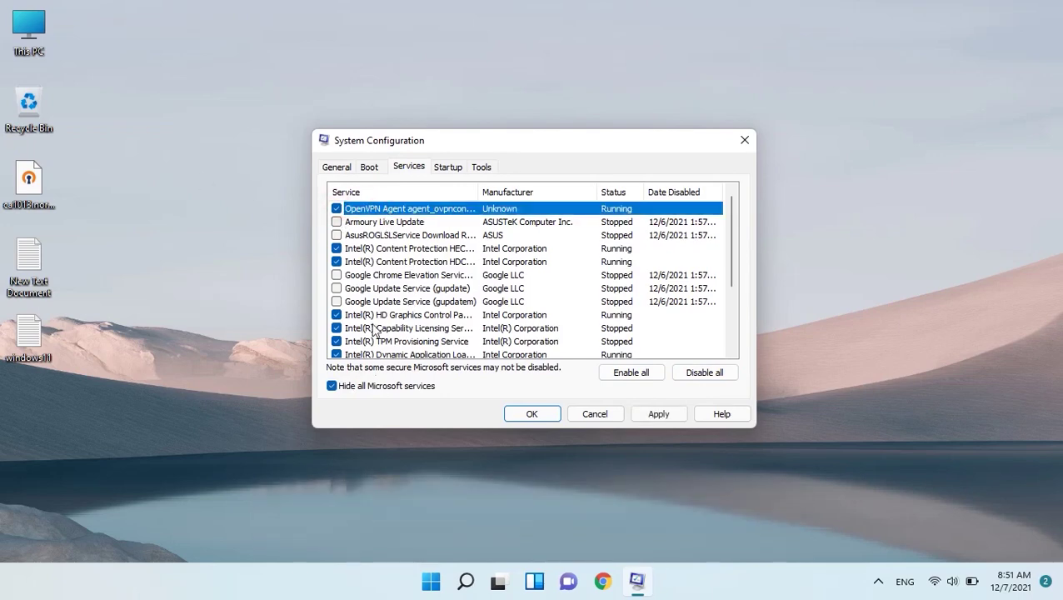
{"action": "scroll", "coordinate": [408, 337], "scroll_direction": "down", "scroll_amount": 3}
{"action": "left_click", "coordinate": [656, 413]}
{"action": "left_click", "coordinate": [539, 413]}
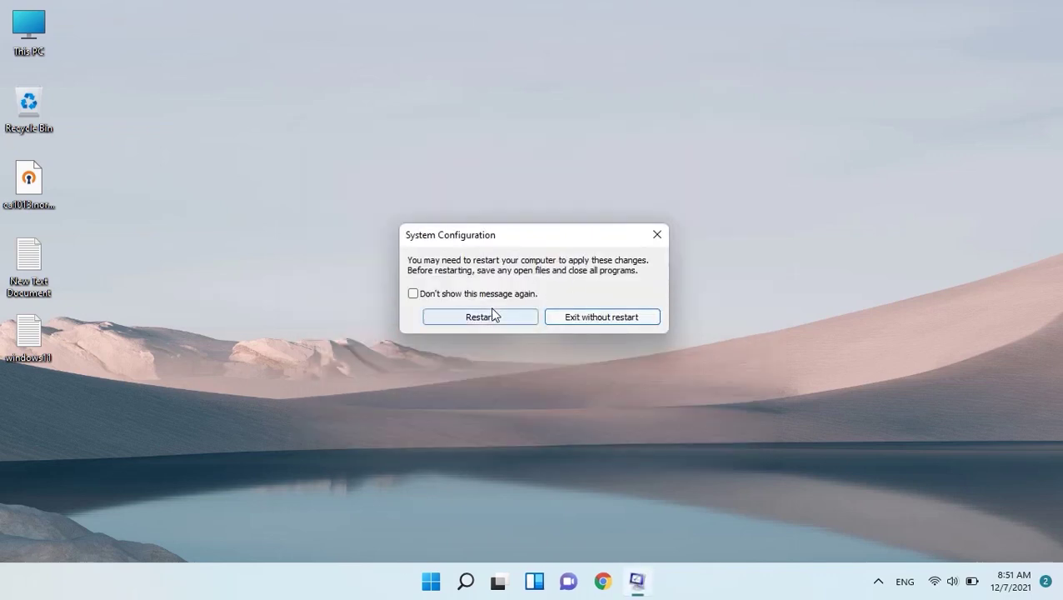
{"action": "left_click", "coordinate": [657, 236]}
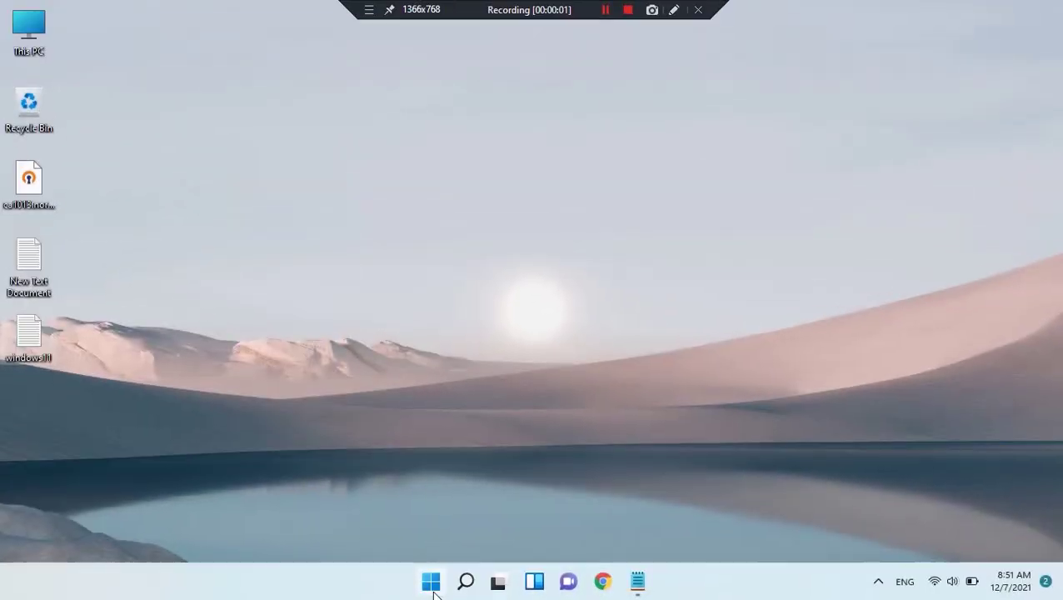
Open the Privacy & security page in Windows Settings.
{"action": "left_click", "coordinate": [430, 581]}
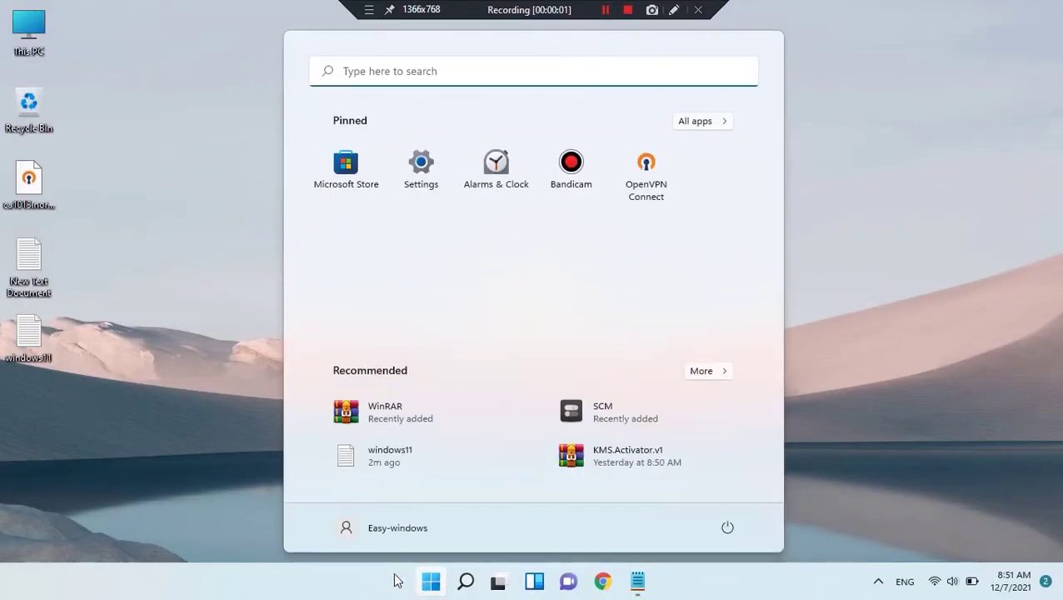
{"action": "left_click", "coordinate": [422, 170]}
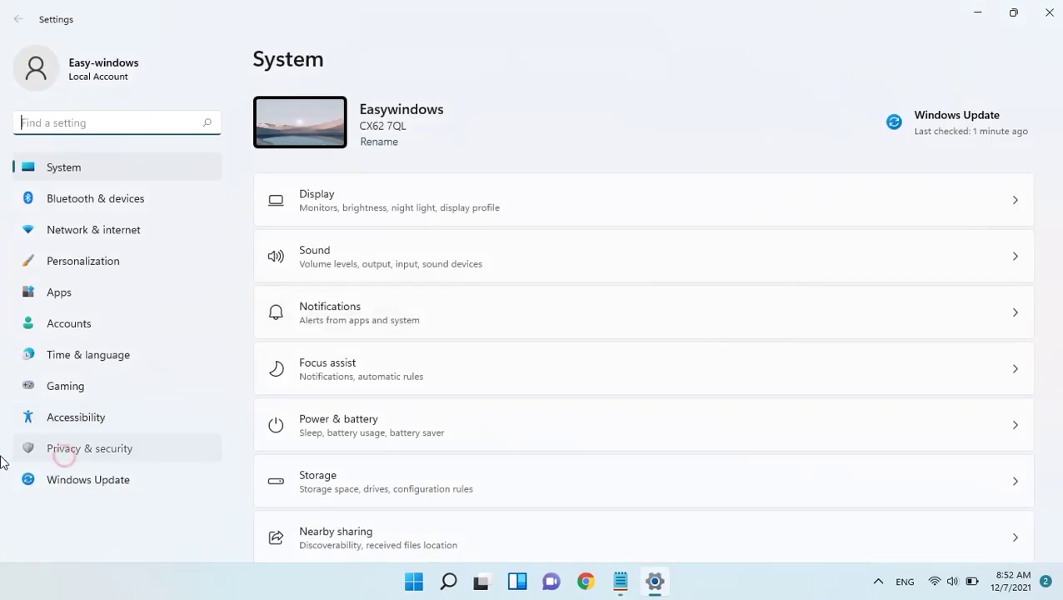
{"action": "left_click", "coordinate": [84, 448]}
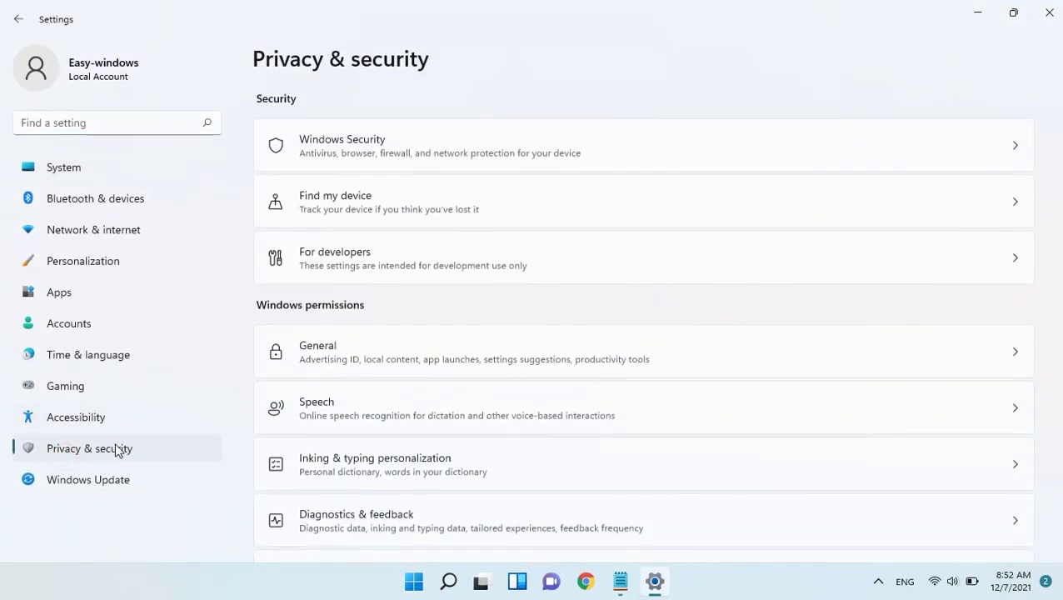
Switch online speech recognition on and back off in the Speech settings, and return to Privacy & security.
{"action": "left_click", "coordinate": [353, 426]}
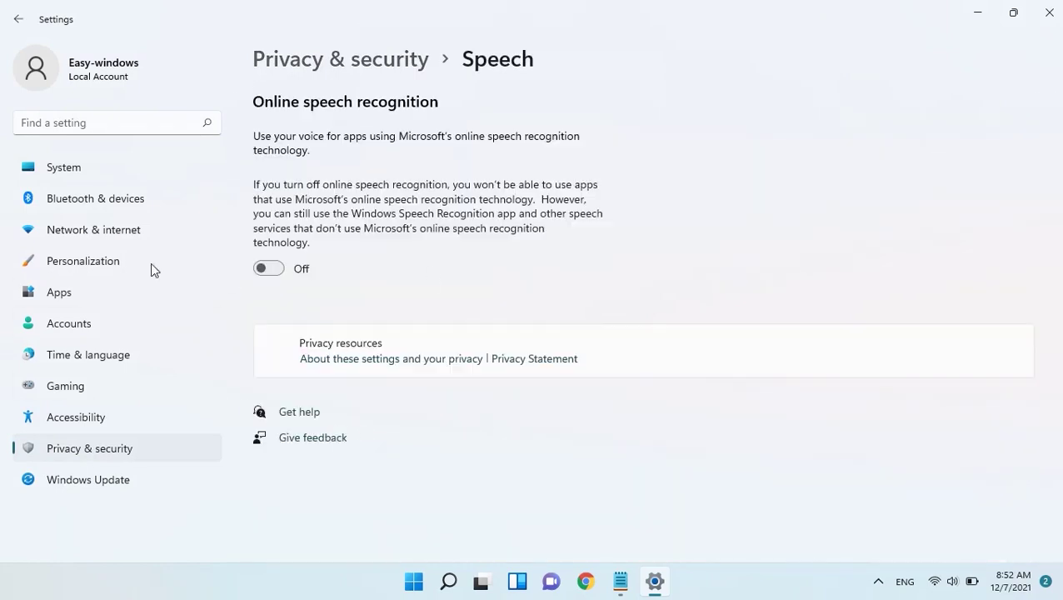
{"action": "left_click", "coordinate": [275, 271]}
{"action": "left_click", "coordinate": [273, 263]}
{"action": "left_click", "coordinate": [83, 448]}
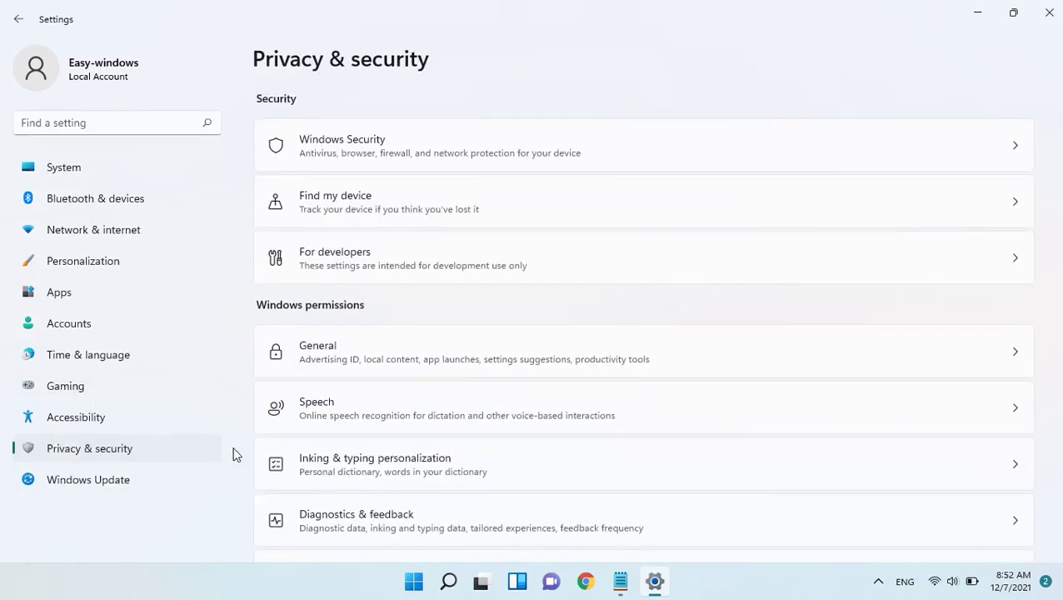
Turn off the General privacy options for personalized ads, language list access, app launch tracking and suggested content, and close Settings.
{"action": "left_click", "coordinate": [401, 372]}
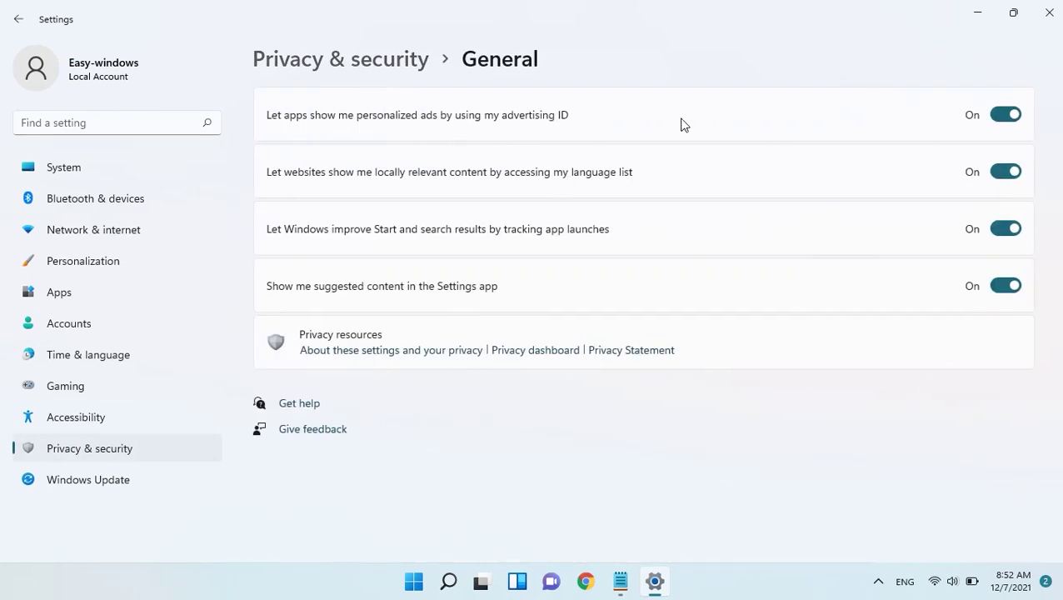
{"action": "left_click", "coordinate": [1002, 116]}
{"action": "left_click", "coordinate": [1002, 172]}
{"action": "left_click", "coordinate": [1005, 235]}
{"action": "left_click", "coordinate": [1007, 289]}
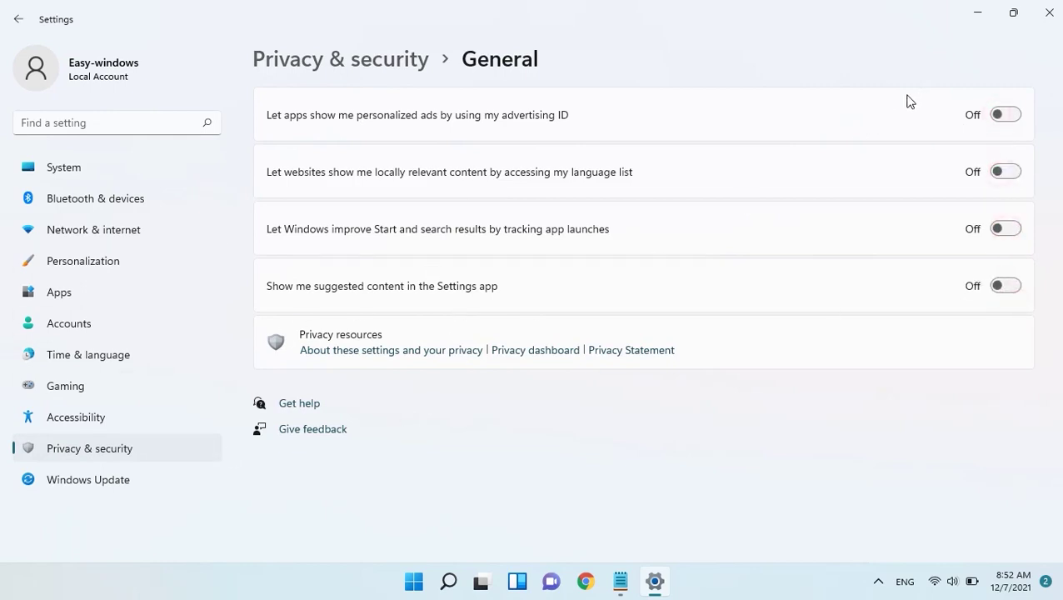
{"action": "left_click", "coordinate": [1048, 13]}
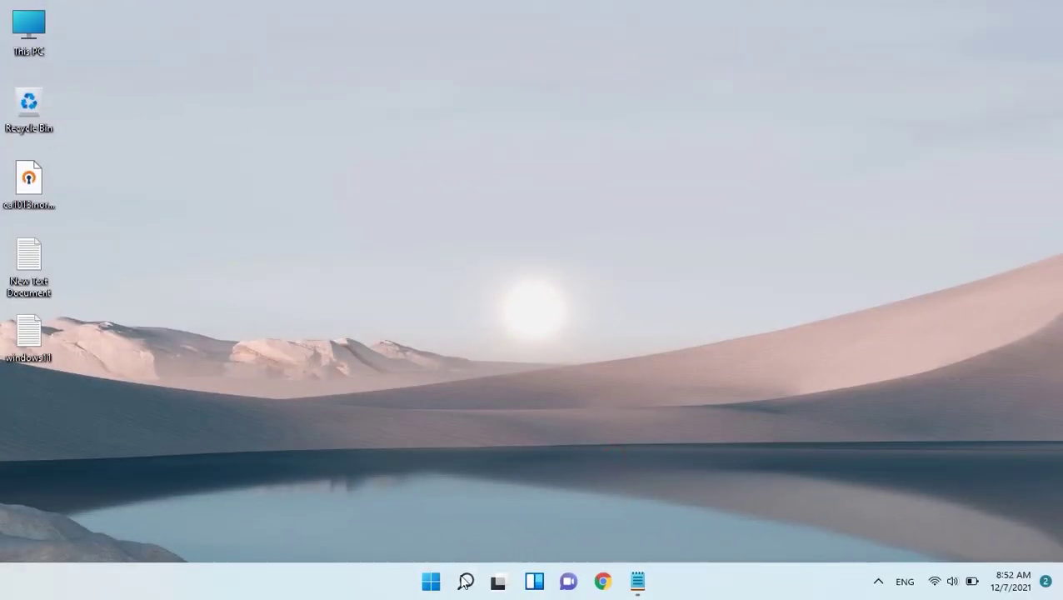
Reopen Windows Settings and go to the Apps page.
{"action": "left_click", "coordinate": [430, 581]}
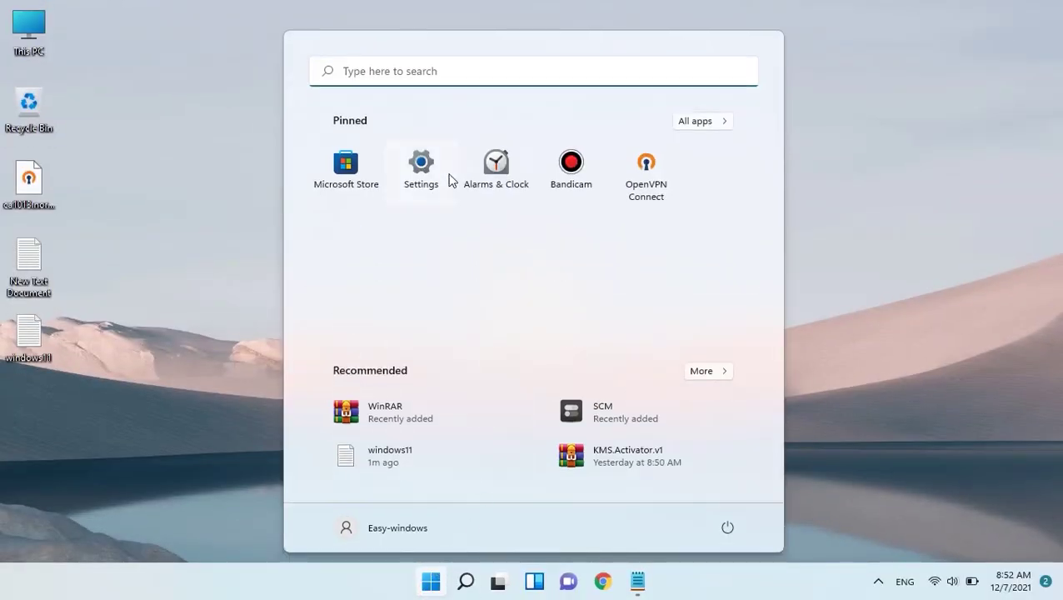
{"action": "left_click", "coordinate": [422, 171]}
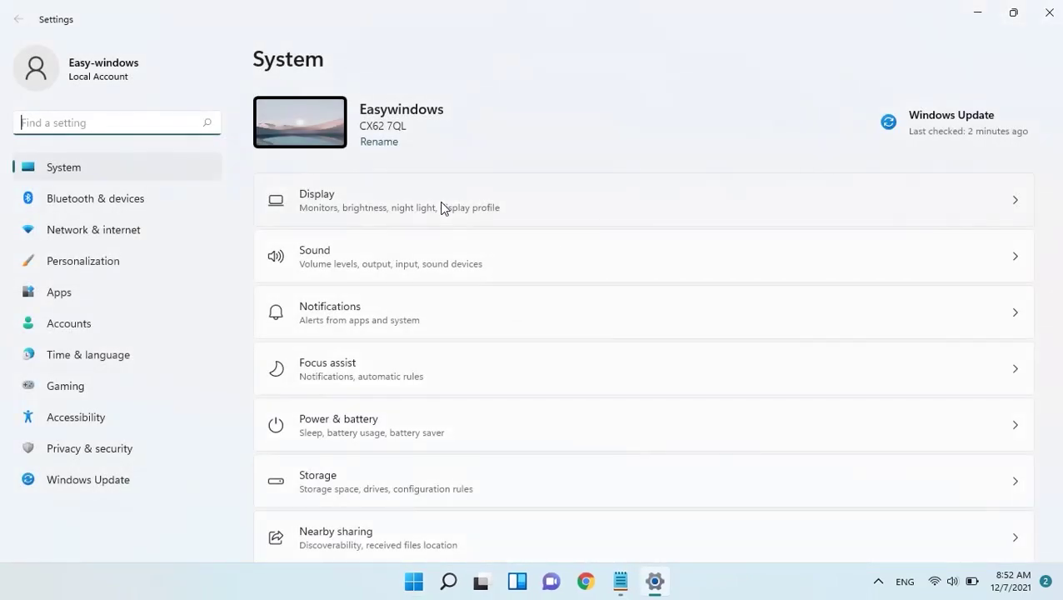
{"action": "left_click", "coordinate": [47, 296]}
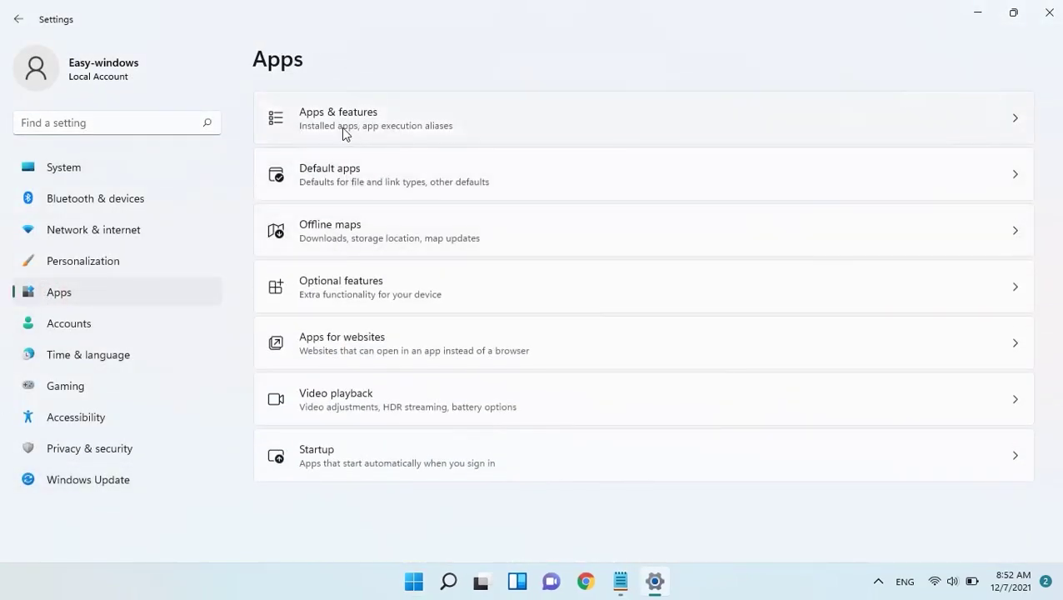
Review the Offline maps and Apps for websites settings, and return to the Apps page.
{"action": "left_click", "coordinate": [316, 230]}
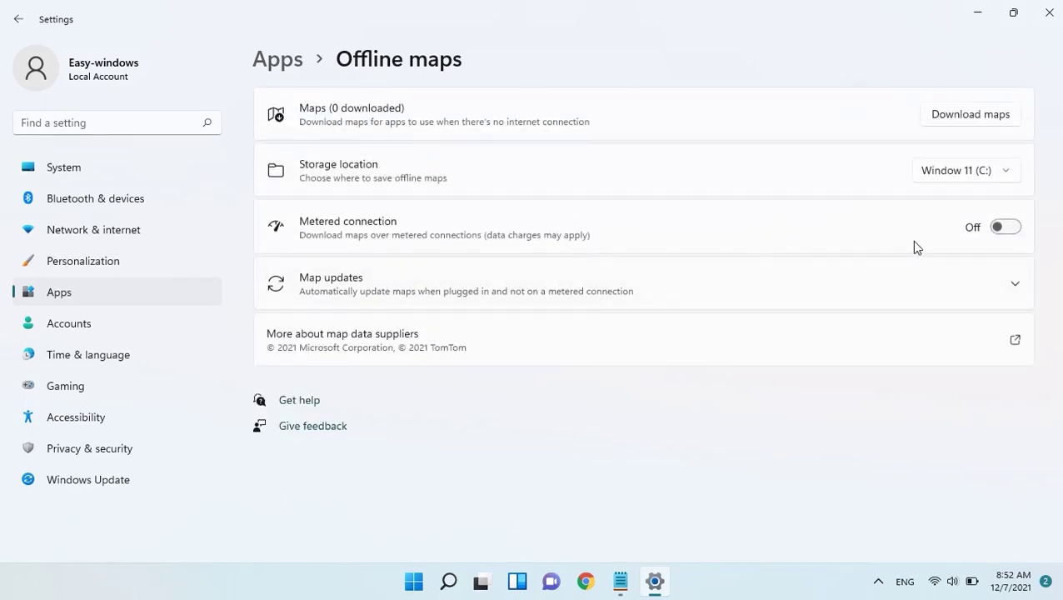
{"action": "left_click", "coordinate": [87, 297]}
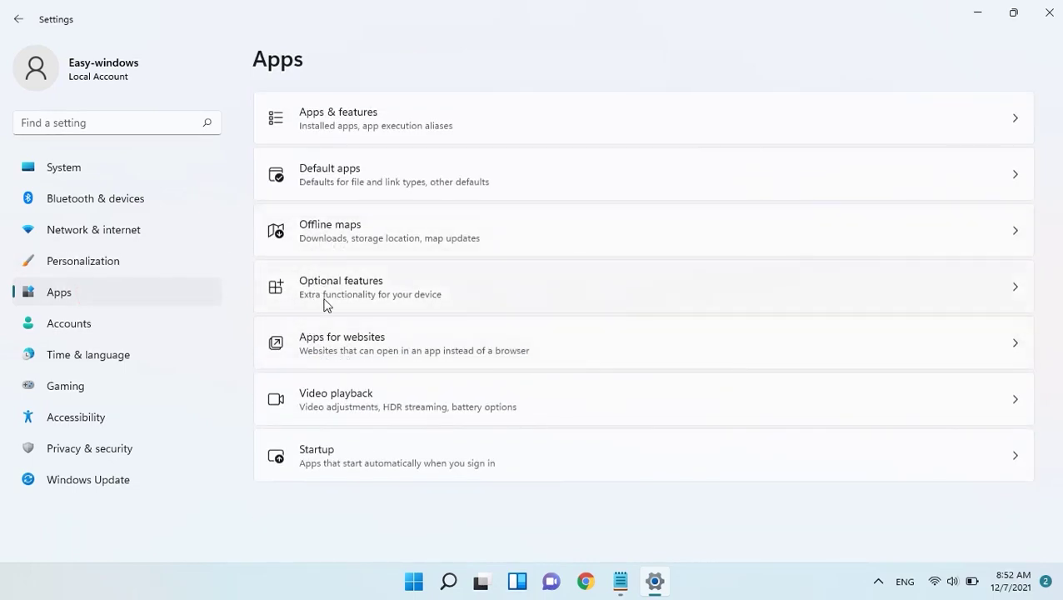
{"action": "left_click", "coordinate": [327, 345]}
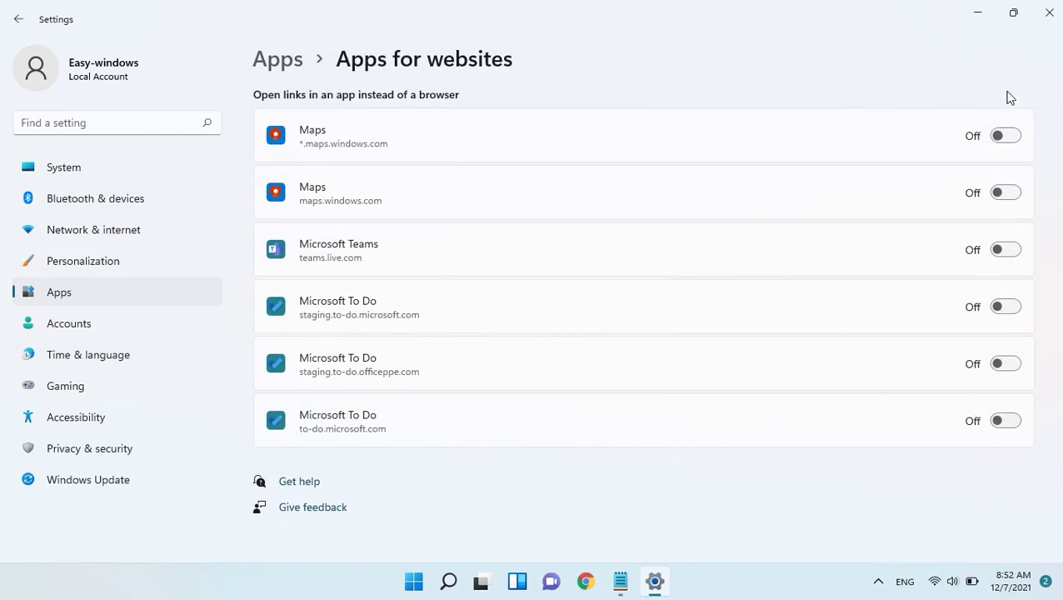
{"action": "left_click", "coordinate": [75, 298]}
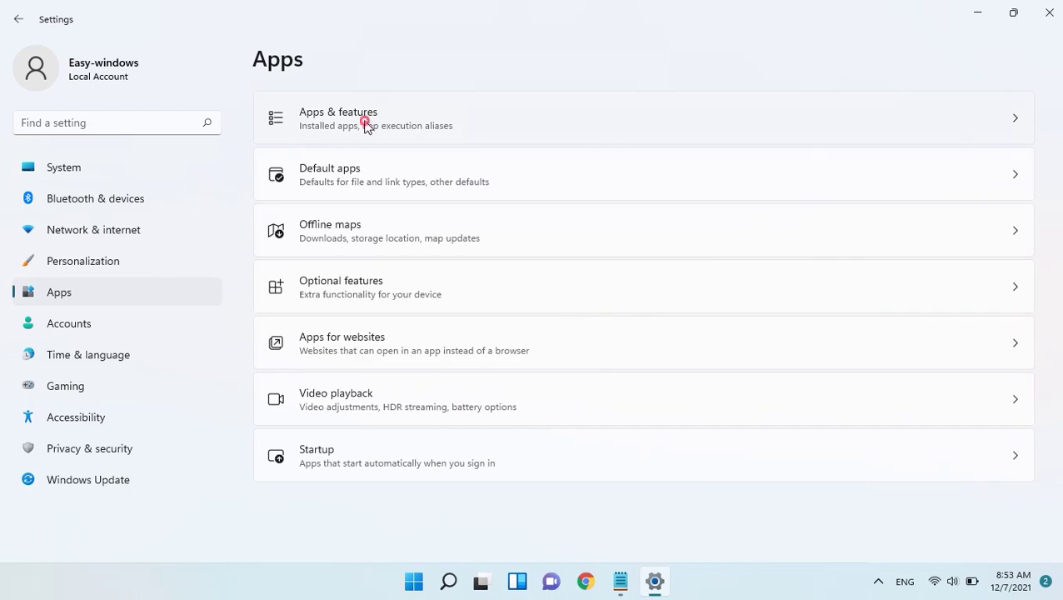
Open Apps & features and choose Anywhere as the source for getting apps.
{"action": "left_click", "coordinate": [348, 127]}
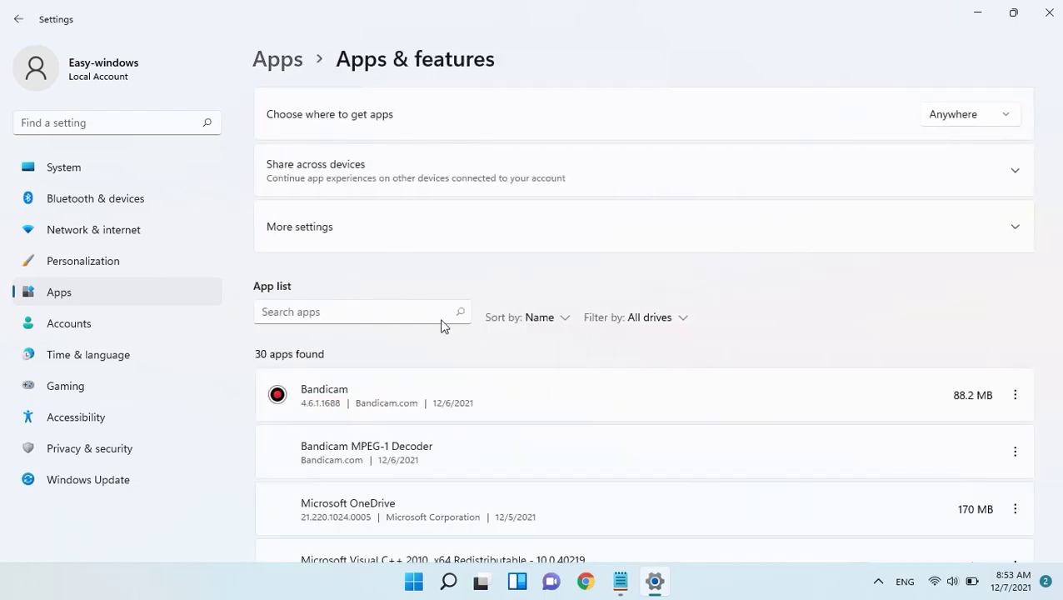
{"action": "left_click", "coordinate": [359, 133]}
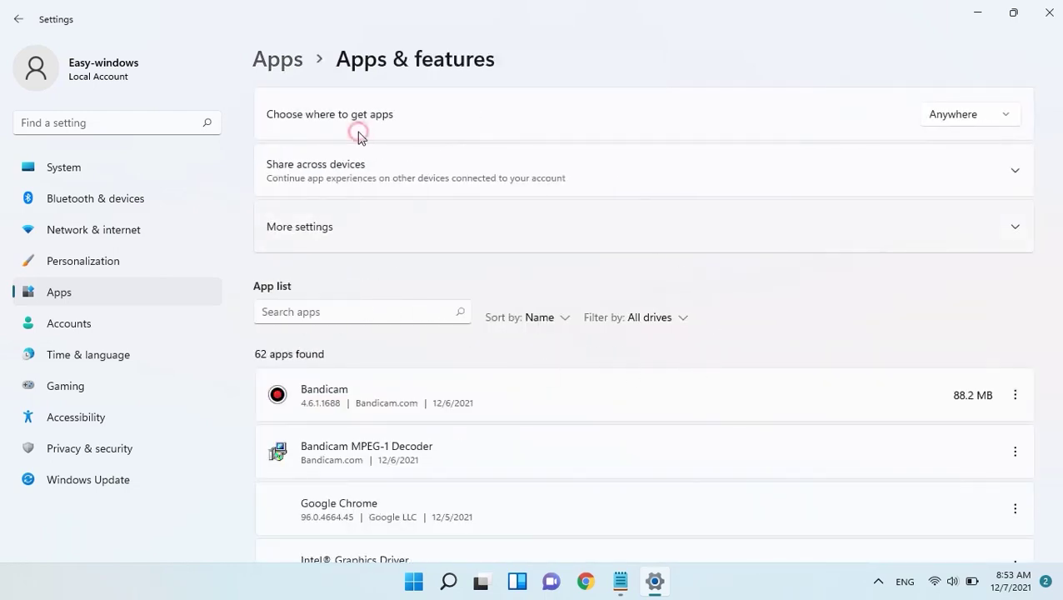
{"action": "left_click", "coordinate": [1004, 117]}
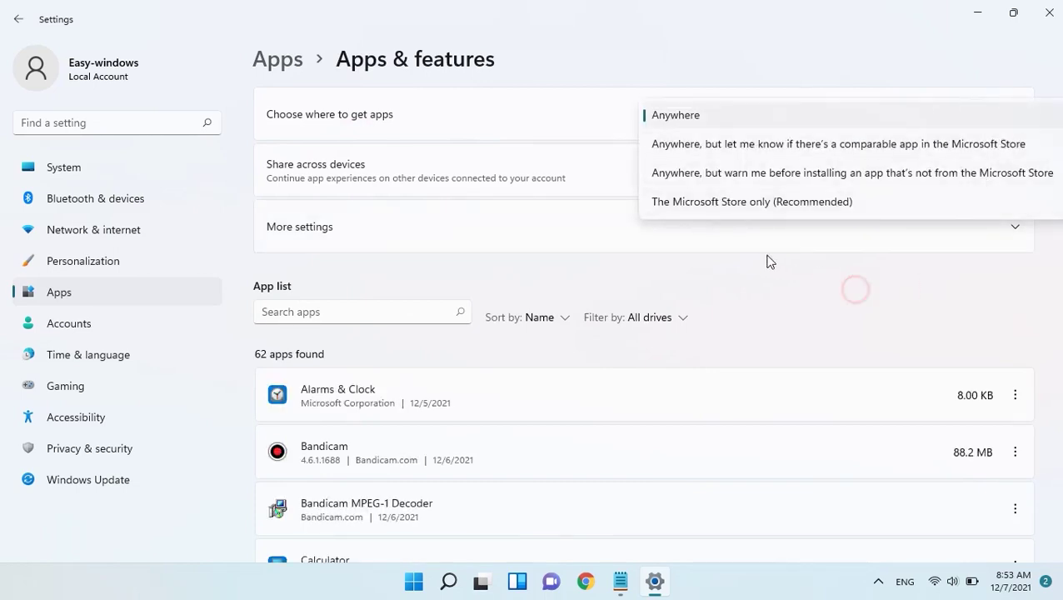
{"action": "left_click", "coordinate": [680, 115]}
Set Calculator's background apps permission to Never in its advanced options, and close Settings.
{"action": "scroll", "coordinate": [554, 339], "scroll_direction": "down", "scroll_amount": 3}
{"action": "scroll", "coordinate": [554, 339], "scroll_direction": "down", "scroll_amount": 5}
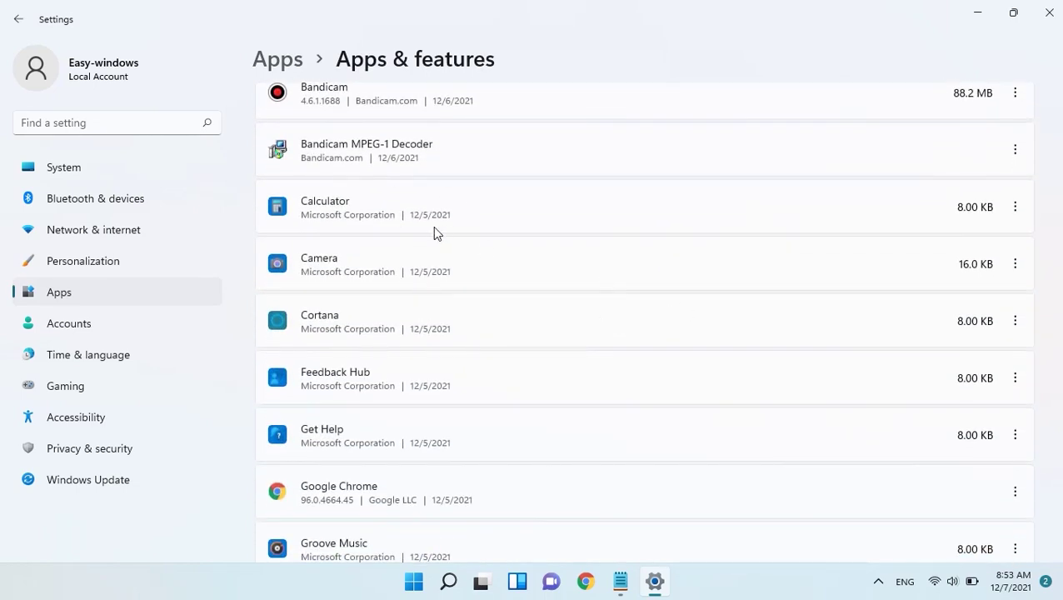
{"action": "left_click", "coordinate": [1014, 208]}
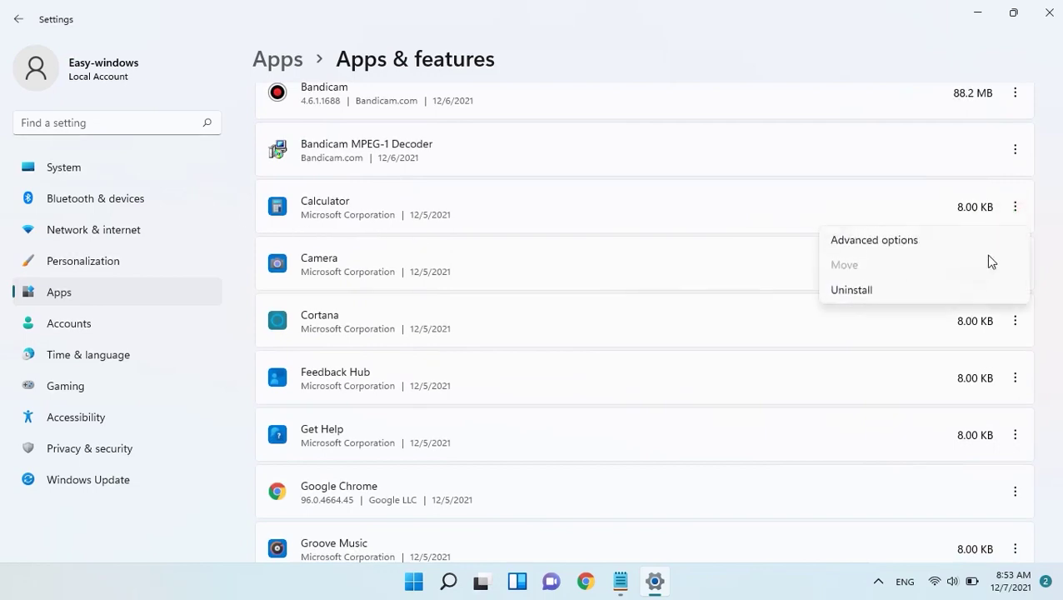
{"action": "left_click", "coordinate": [853, 241]}
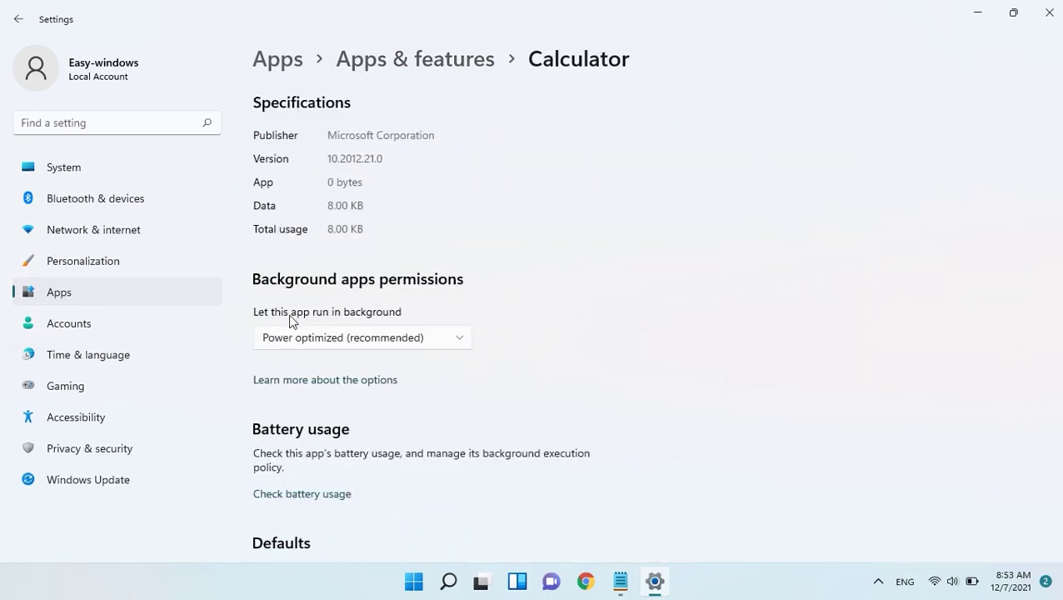
{"action": "left_click", "coordinate": [426, 348]}
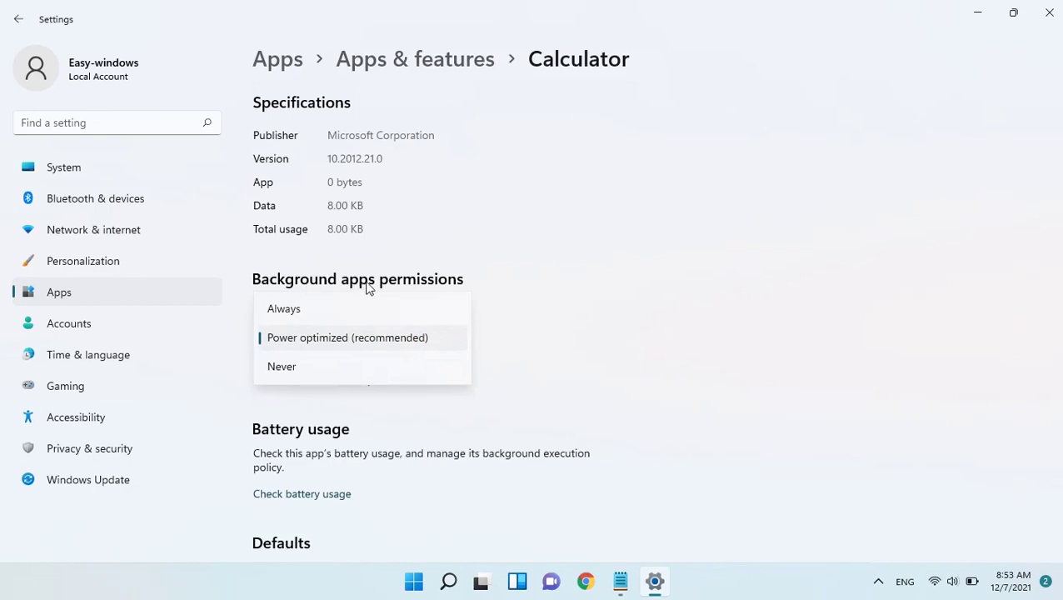
{"action": "left_click", "coordinate": [291, 366]}
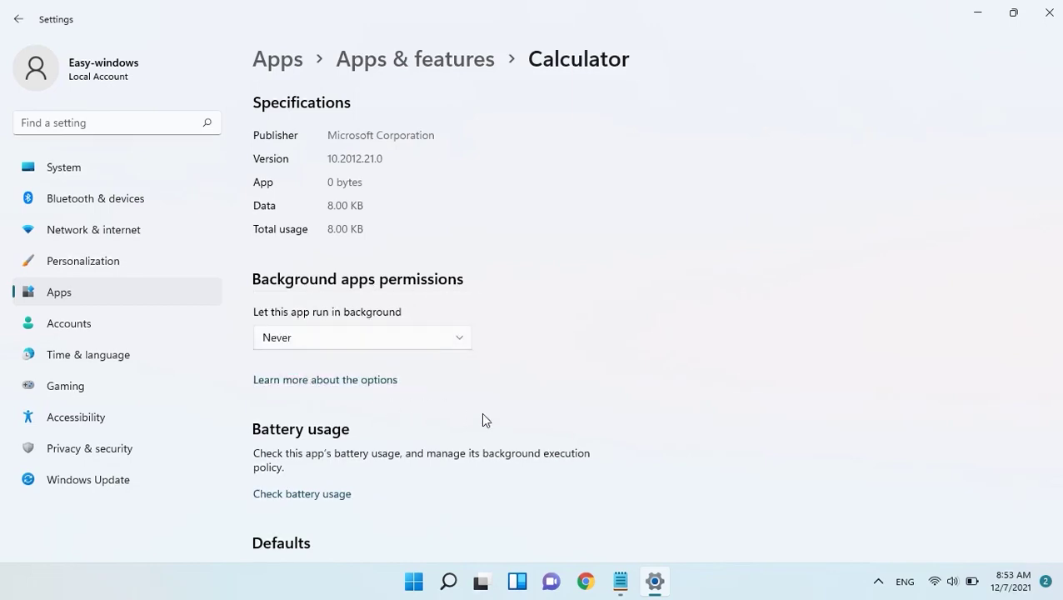
{"action": "scroll", "coordinate": [370, 426], "scroll_direction": "down", "scroll_amount": 3}
{"action": "scroll", "coordinate": [372, 427], "scroll_direction": "down", "scroll_amount": 3}
{"action": "left_click", "coordinate": [1049, 12]}
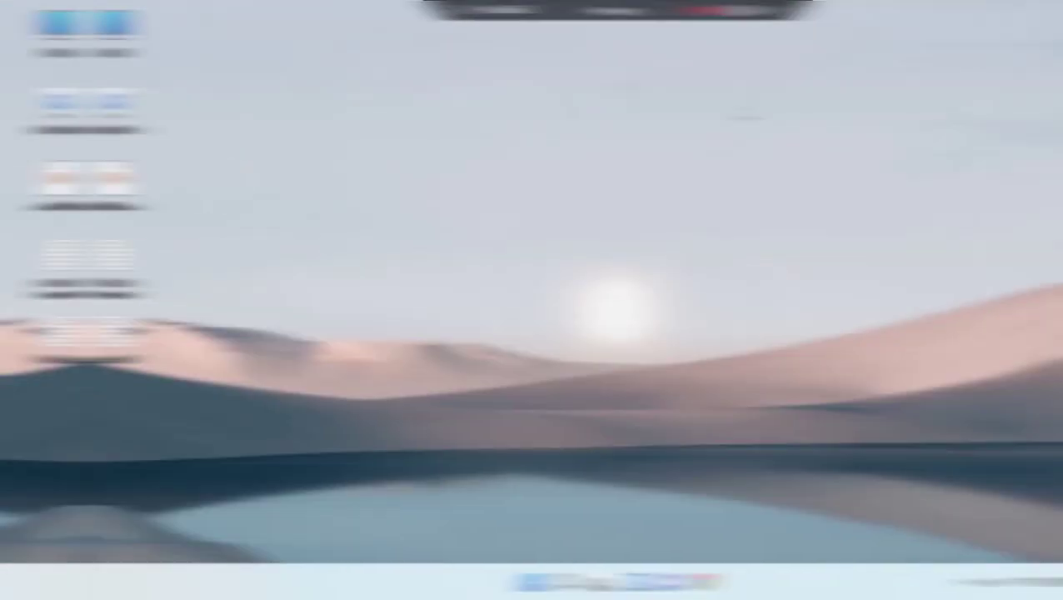
Open the Personalization color settings from the desktop and turn off Transparency effects.
{"action": "right_click", "coordinate": [427, 176]}
{"action": "right_click", "coordinate": [432, 88]}
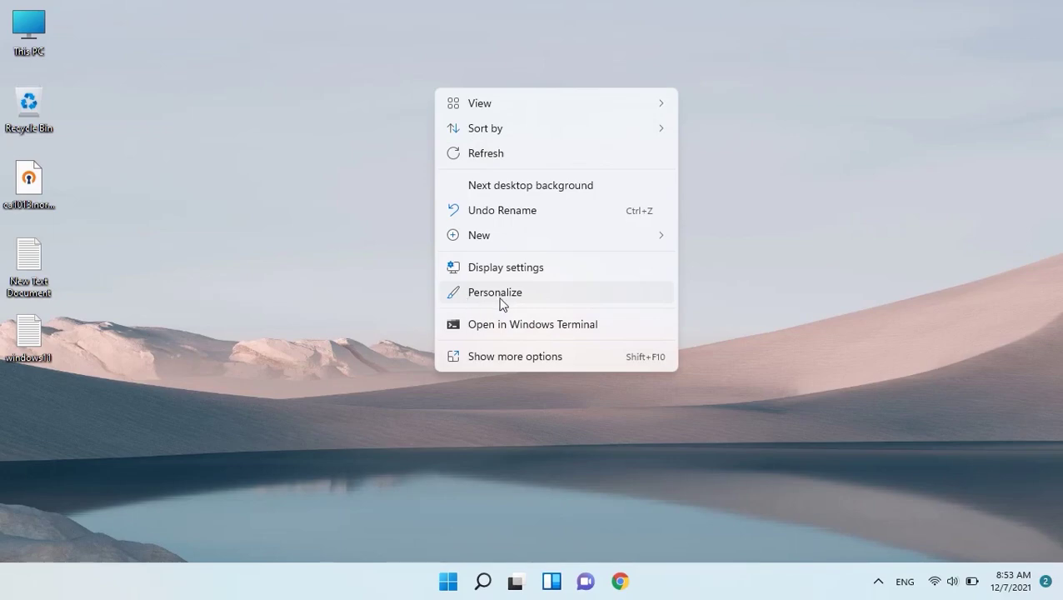
{"action": "left_click", "coordinate": [498, 300]}
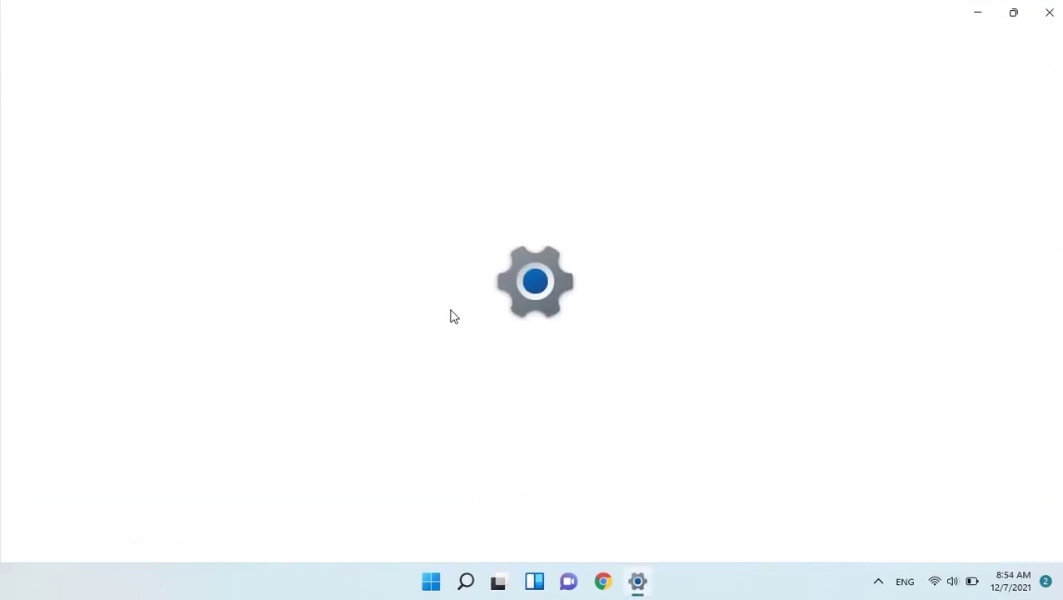
{"action": "scroll", "coordinate": [505, 398], "scroll_direction": "down", "scroll_amount": 3}
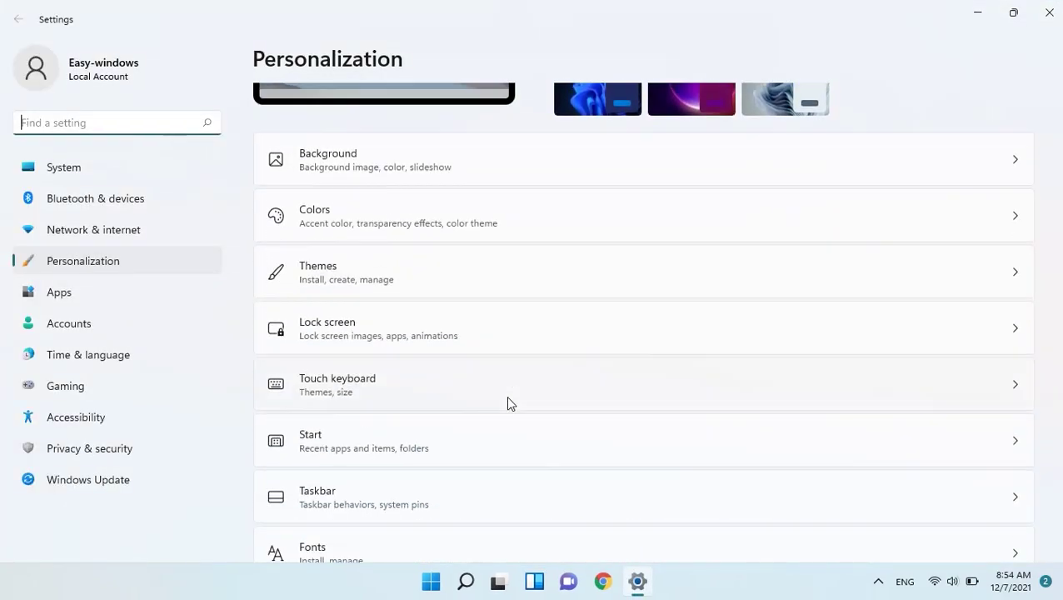
{"action": "left_click", "coordinate": [343, 173]}
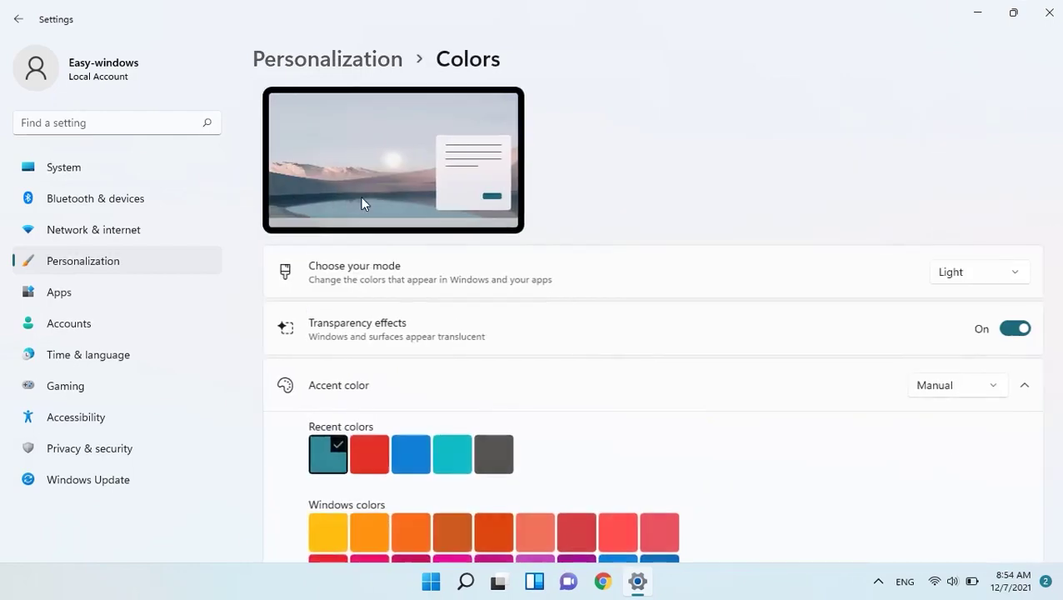
{"action": "left_click", "coordinate": [419, 586]}
{"action": "left_click", "coordinate": [920, 439]}
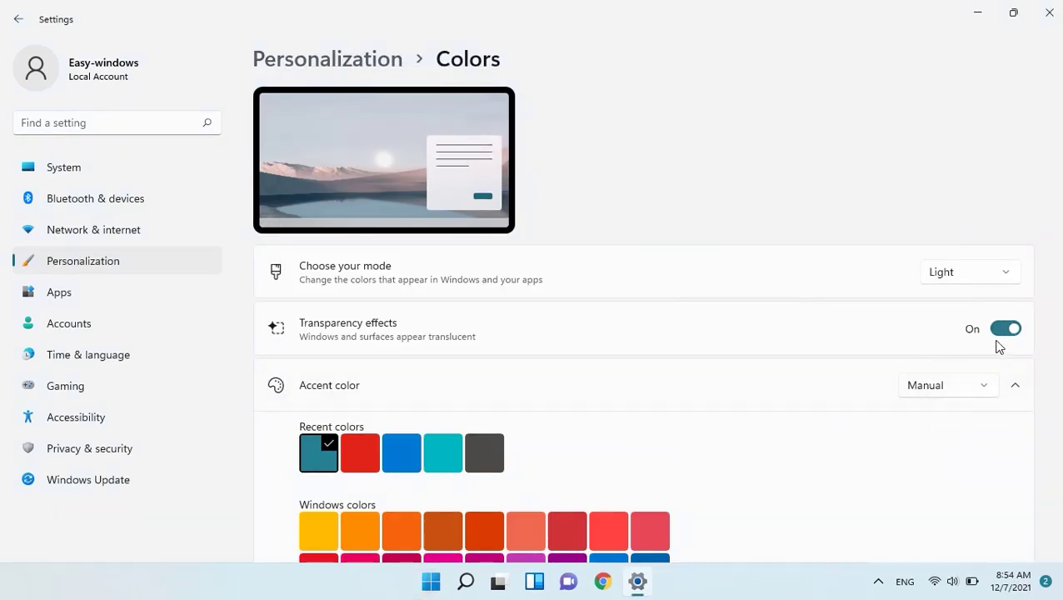
{"action": "left_click", "coordinate": [1004, 329]}
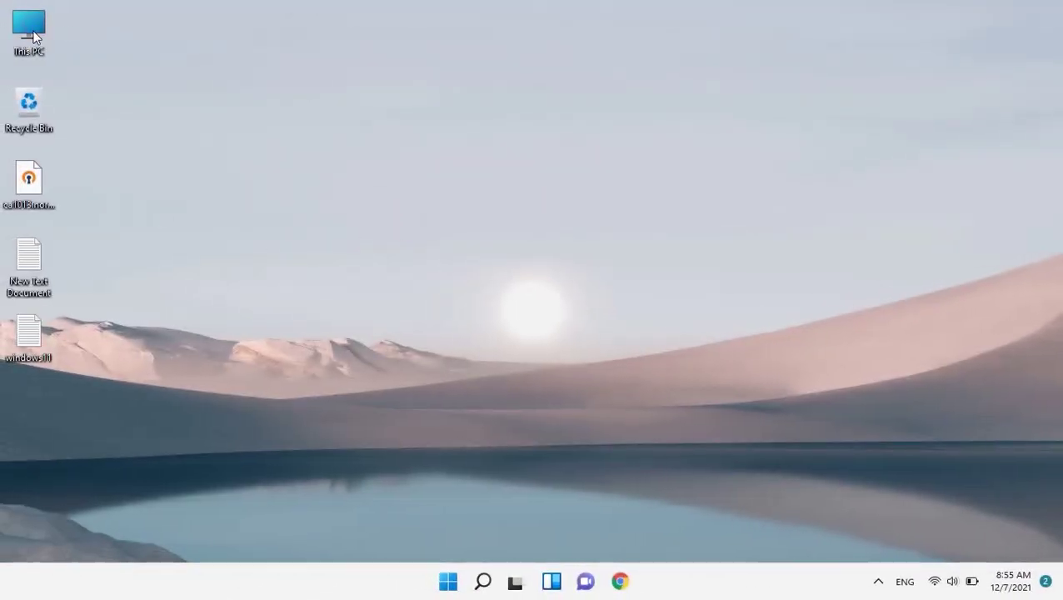
Open the properties of This PC and go through Advanced system settings to the Performance Options.
{"action": "right_click", "coordinate": [23, 33]}
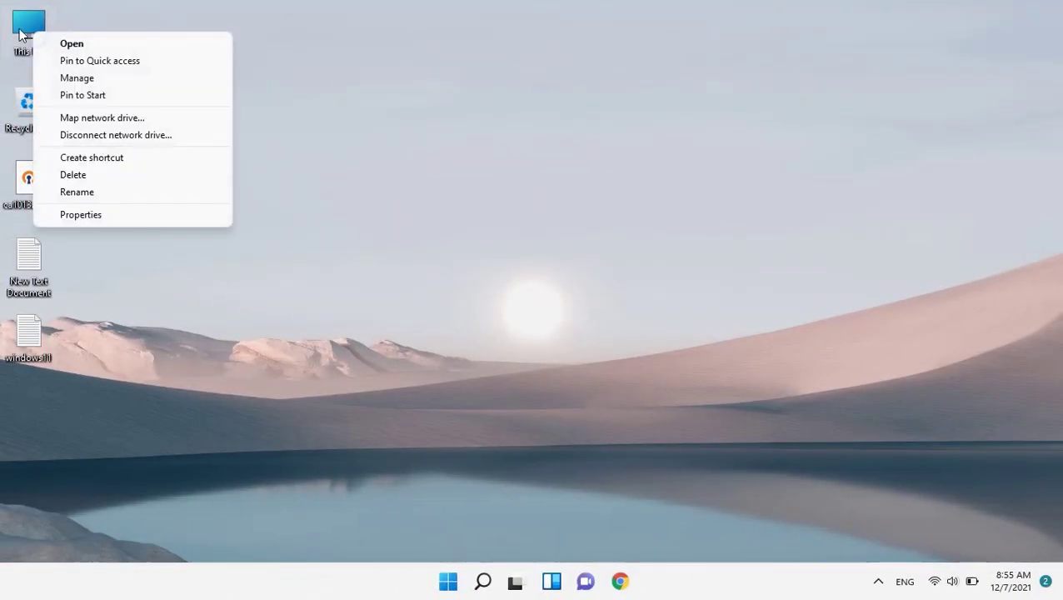
{"action": "left_click", "coordinate": [83, 215]}
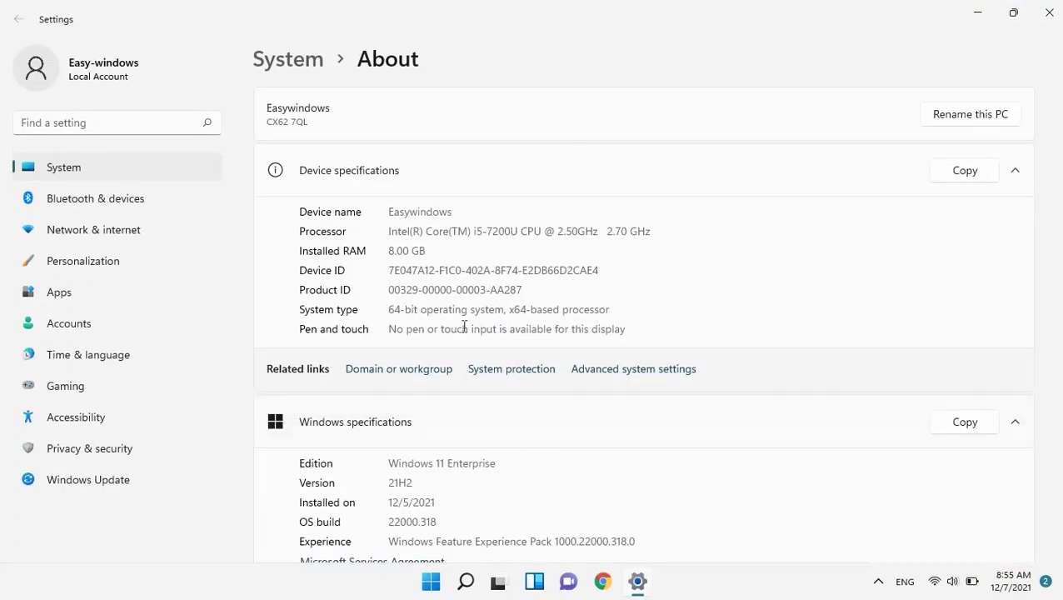
{"action": "scroll", "coordinate": [503, 299], "scroll_direction": "down", "scroll_amount": 3}
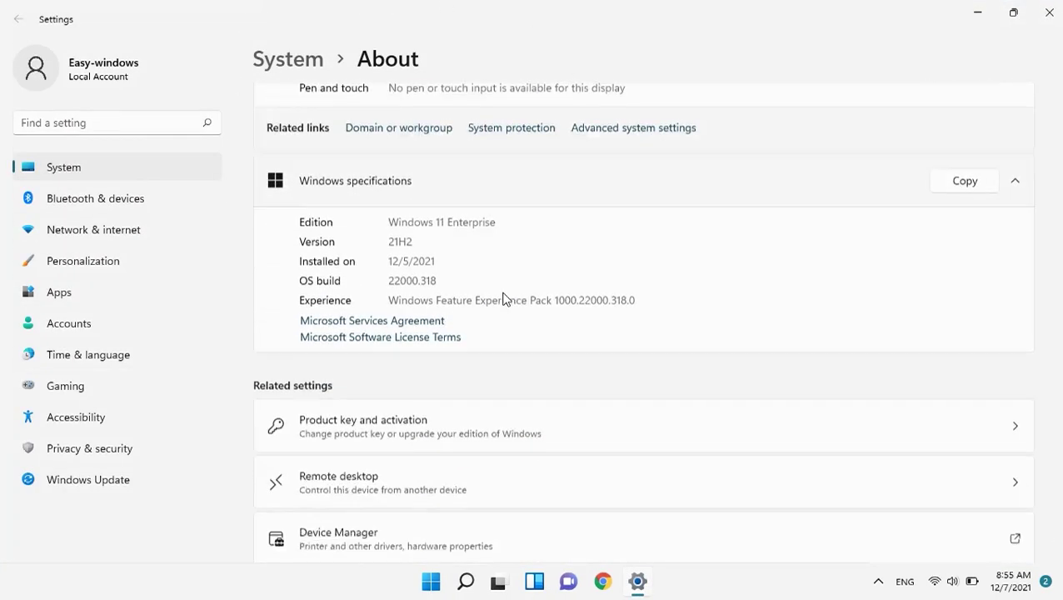
{"action": "scroll", "coordinate": [503, 299], "scroll_direction": "up", "scroll_amount": 1}
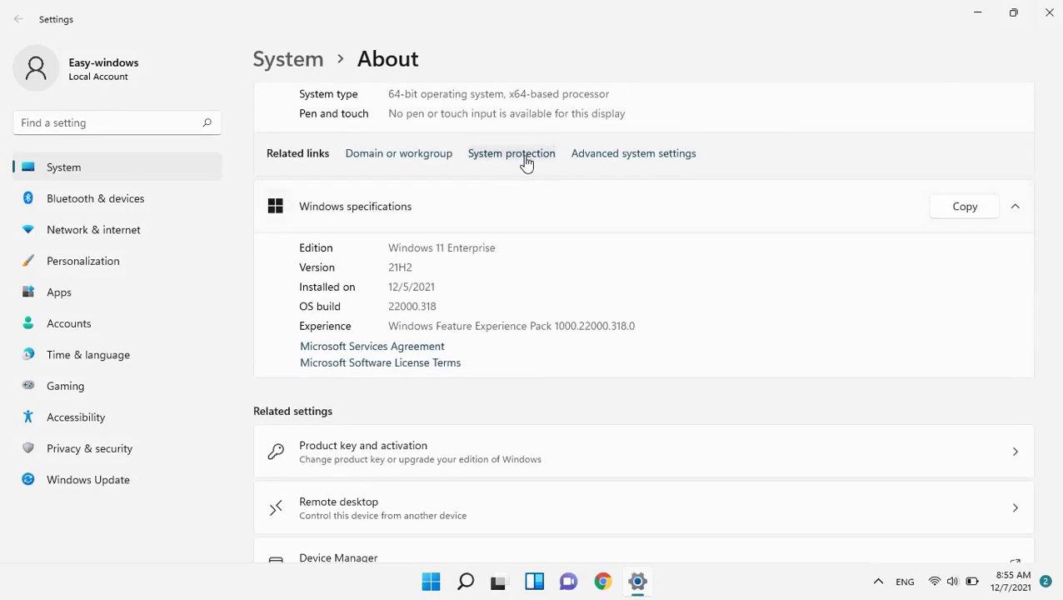
{"action": "left_click", "coordinate": [672, 161]}
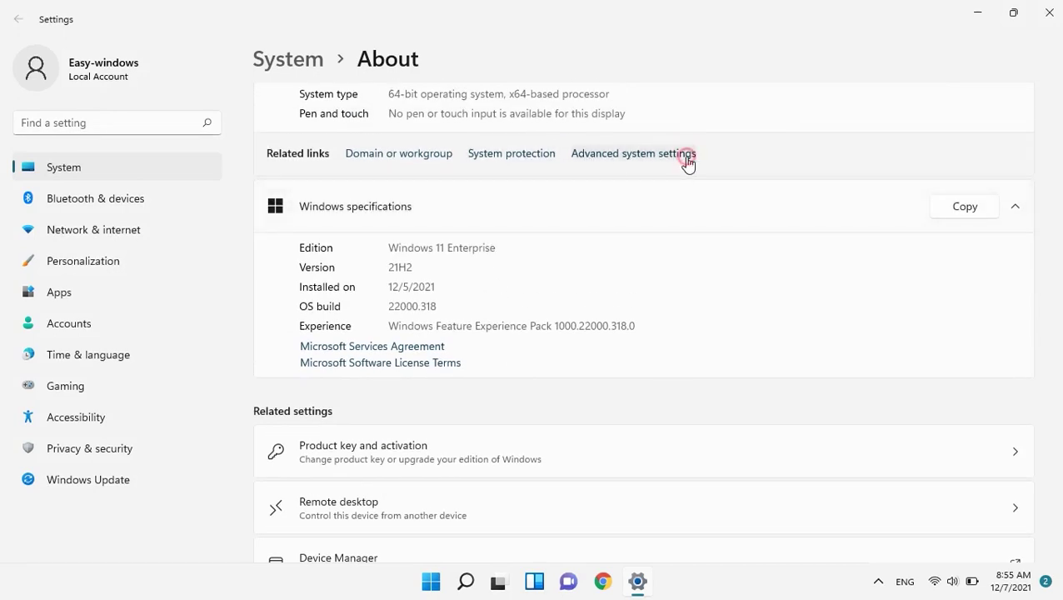
{"action": "left_click", "coordinate": [386, 234]}
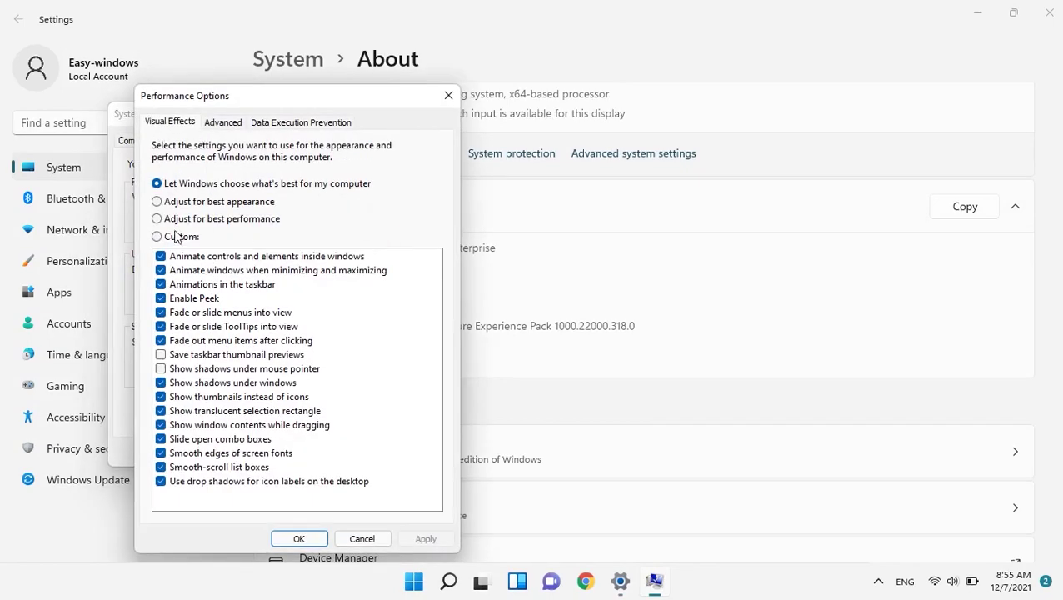
Try the visual effects presets for best performance, best appearance and letting Windows choose what's best.
{"action": "left_click", "coordinate": [163, 219]}
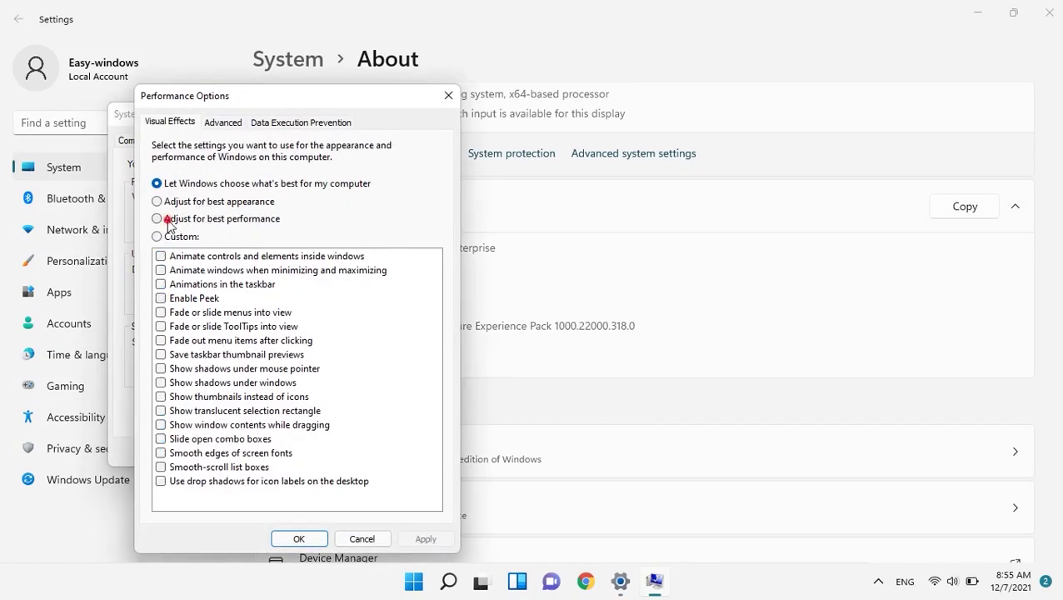
{"action": "left_click", "coordinate": [184, 202]}
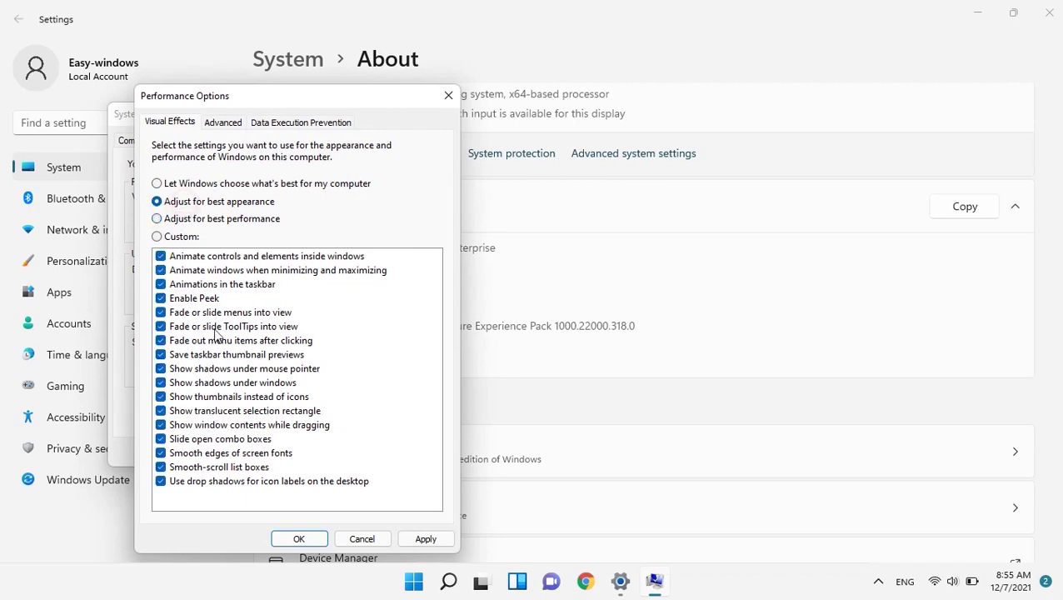
{"action": "left_click", "coordinate": [195, 184]}
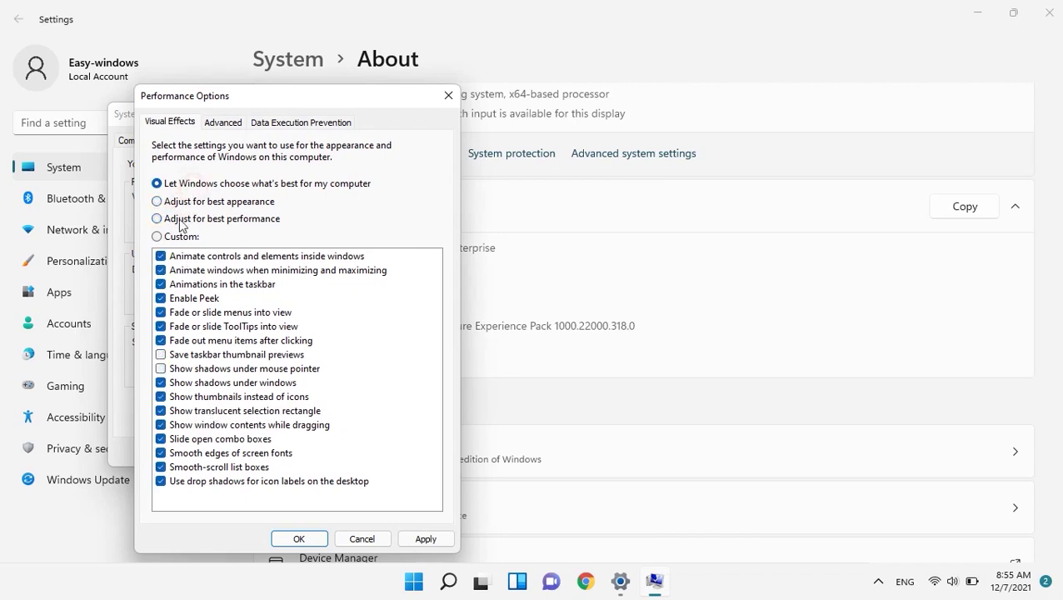
Apply the Adjust for best performance preset to the visual effects, and close System Properties and Settings.
{"action": "left_click", "coordinate": [177, 219]}
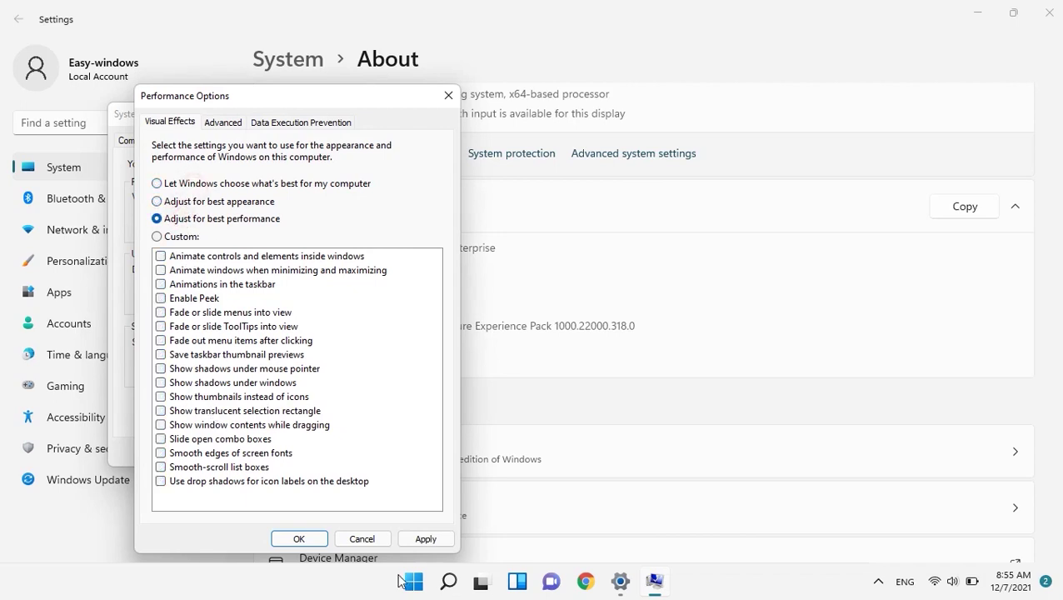
{"action": "left_click", "coordinate": [424, 538]}
{"action": "left_click", "coordinate": [300, 538]}
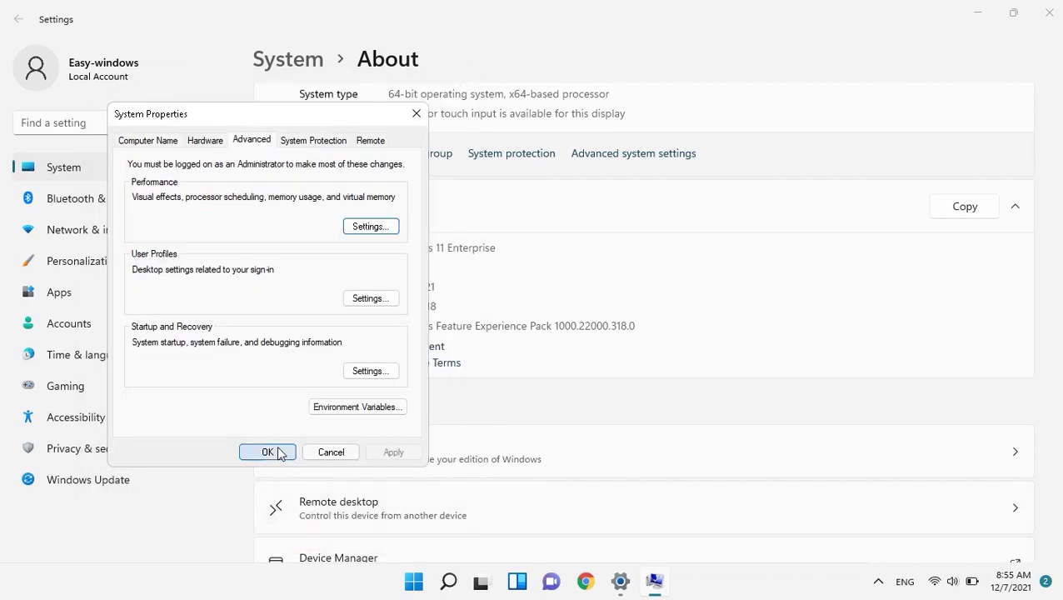
{"action": "left_click", "coordinate": [281, 450]}
{"action": "left_click", "coordinate": [431, 583]}
{"action": "left_click", "coordinate": [433, 584]}
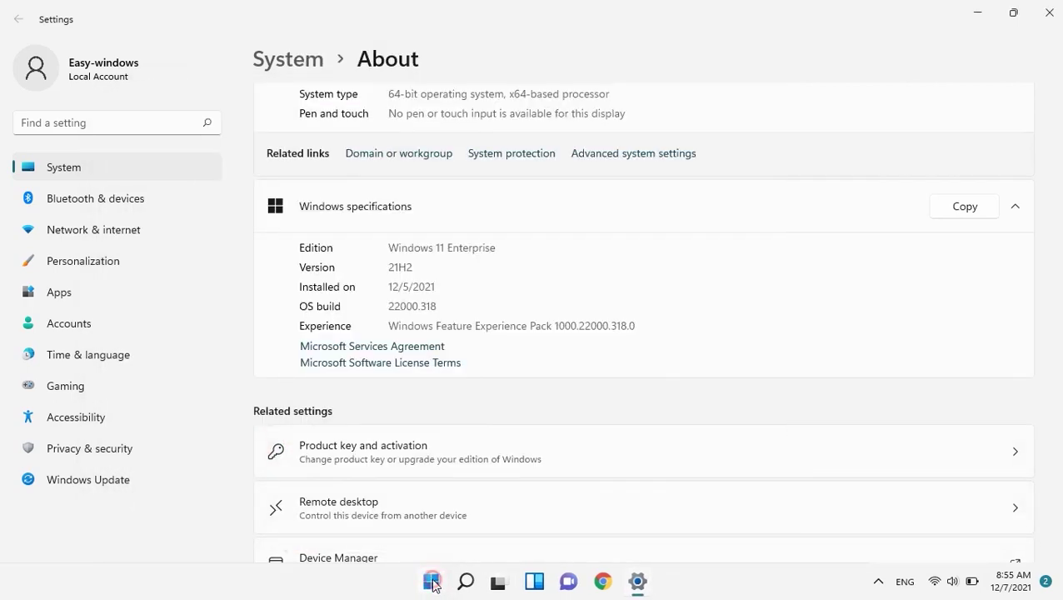
{"action": "left_click", "coordinate": [1048, 12]}
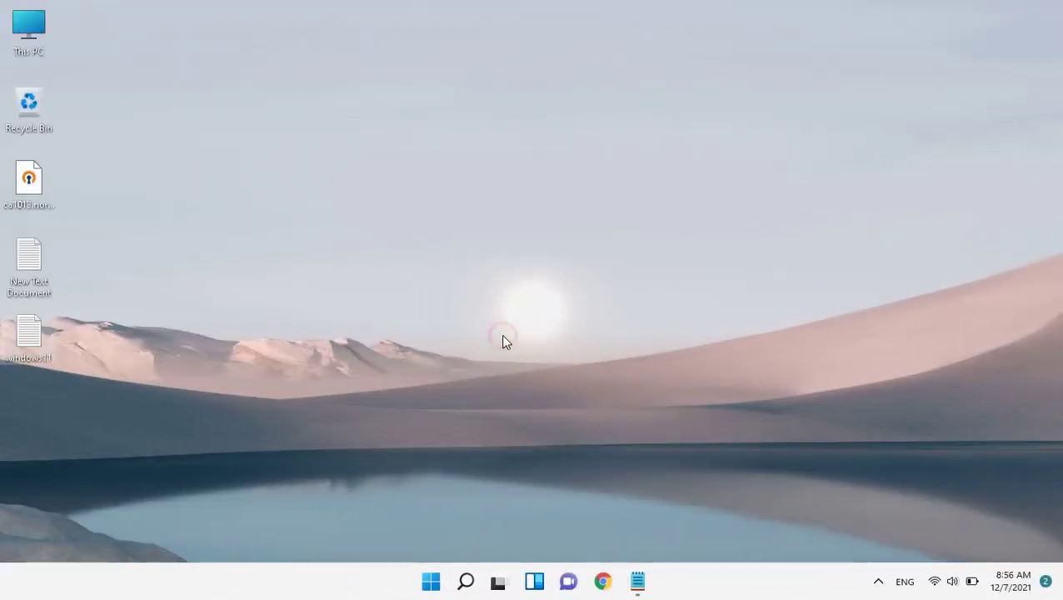
Run the command temp, grant permanent access to the Windows Temp folder, and maximize its window.
{"action": "key", "text": "super"}
{"action": "key", "text": "super+r"}
{"action": "type", "text": "temp"}
{"action": "key", "text": "Return"}
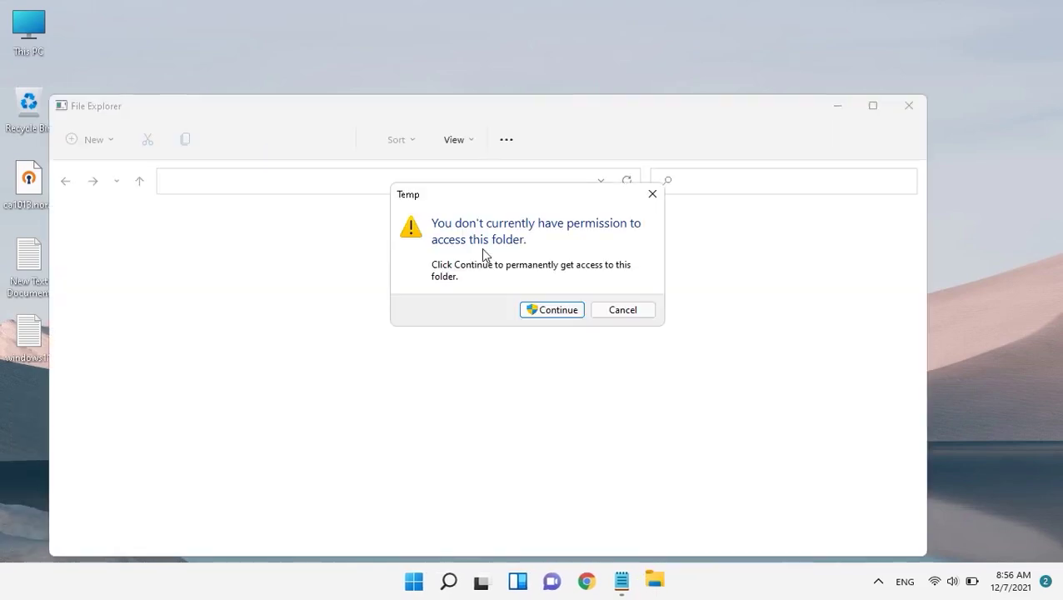
{"action": "left_click", "coordinate": [552, 309]}
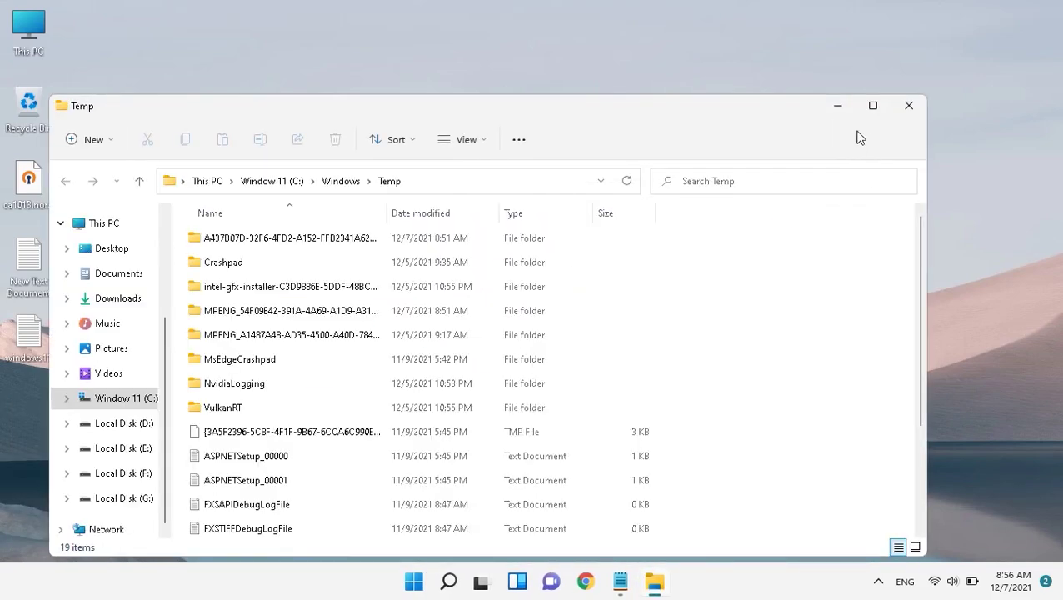
{"action": "left_click", "coordinate": [872, 106]}
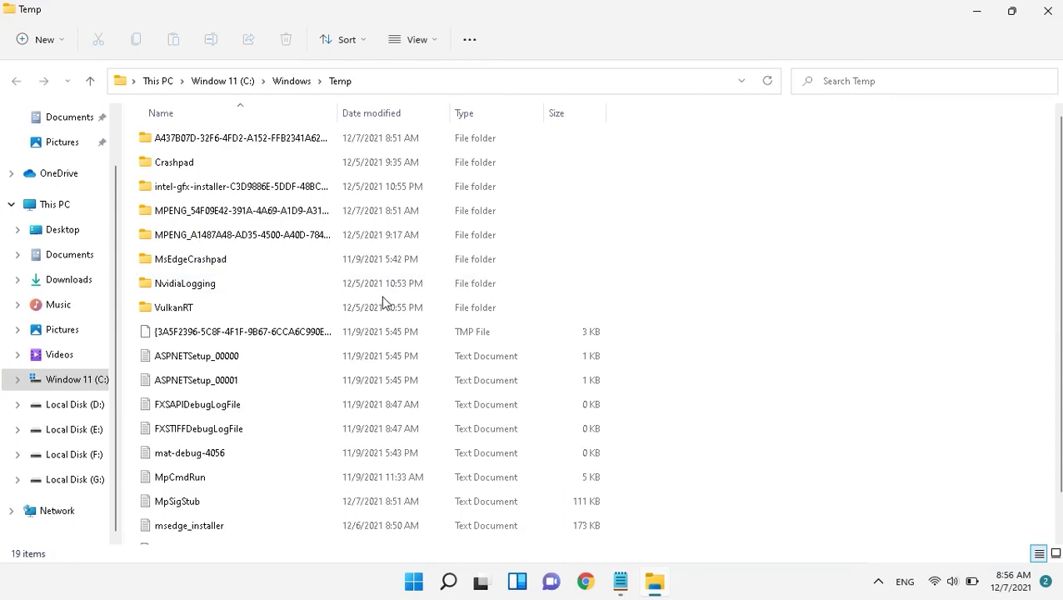
Permanently delete all items in the Windows Temp folder, granting administrator permission for all current items, and close the folder.
{"action": "left_click", "coordinate": [268, 307]}
{"action": "key", "text": "ctrl+a"}
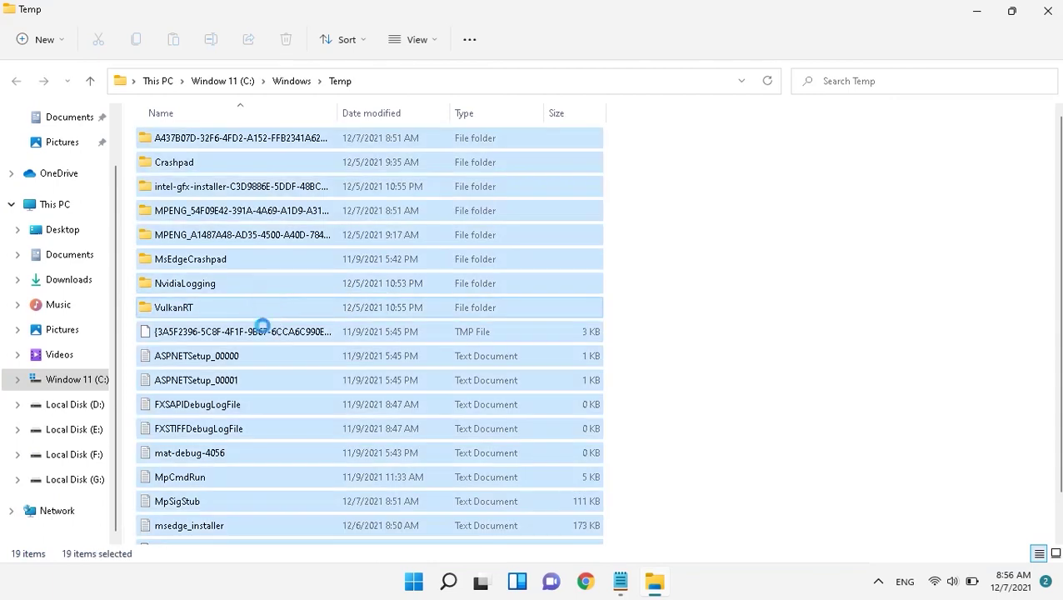
{"action": "scroll", "coordinate": [242, 338], "scroll_direction": "down", "scroll_amount": 1}
{"action": "scroll", "coordinate": [238, 339], "scroll_direction": "up", "scroll_amount": 1}
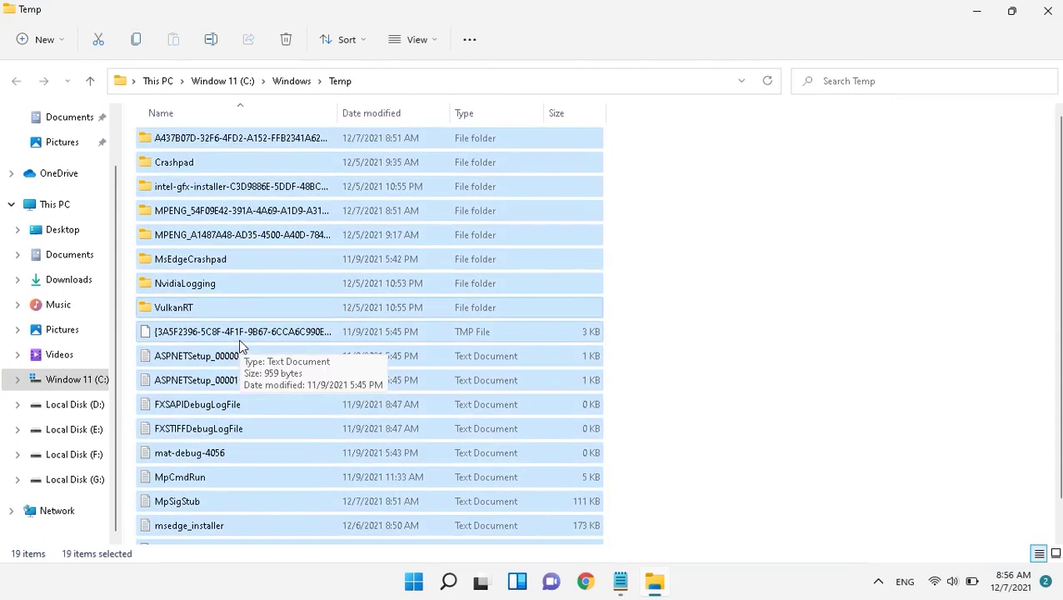
{"action": "key", "text": "shift+Delete"}
{"action": "key", "text": "Return"}
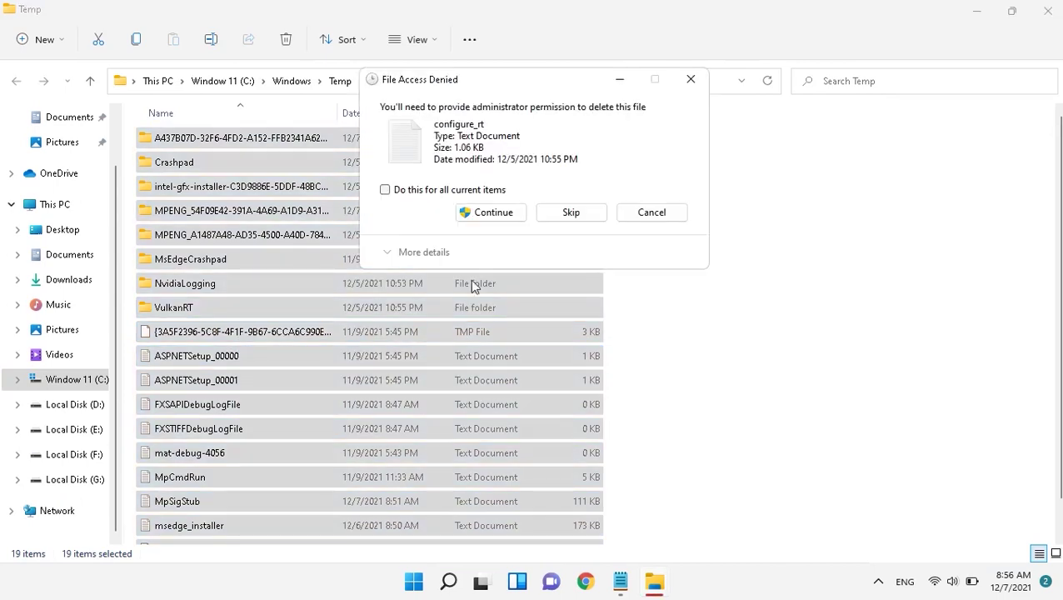
{"action": "left_click", "coordinate": [473, 190]}
{"action": "left_click", "coordinate": [485, 213]}
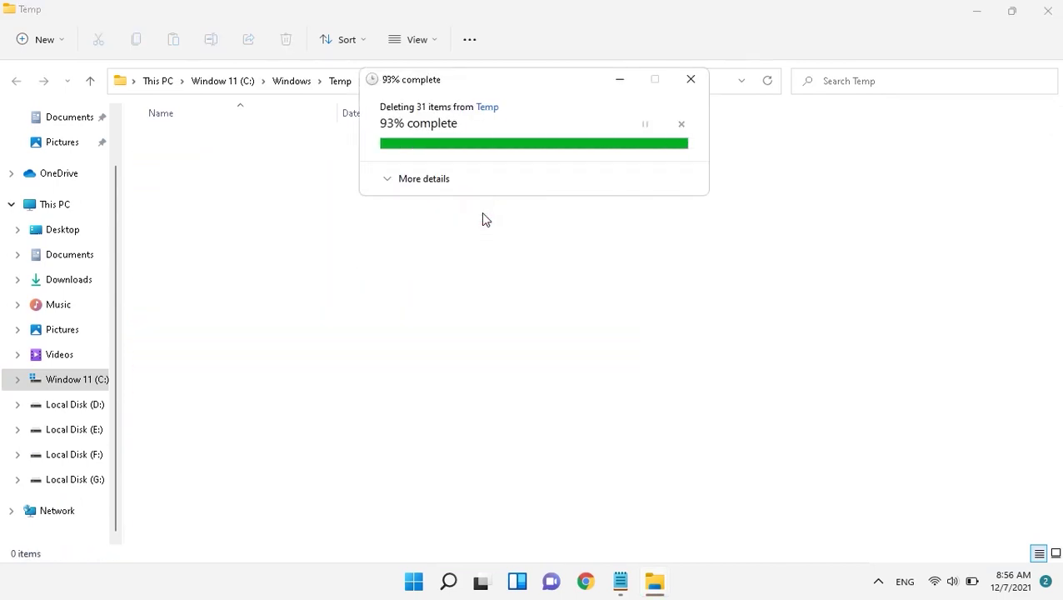
{"action": "left_click", "coordinate": [1044, 10]}
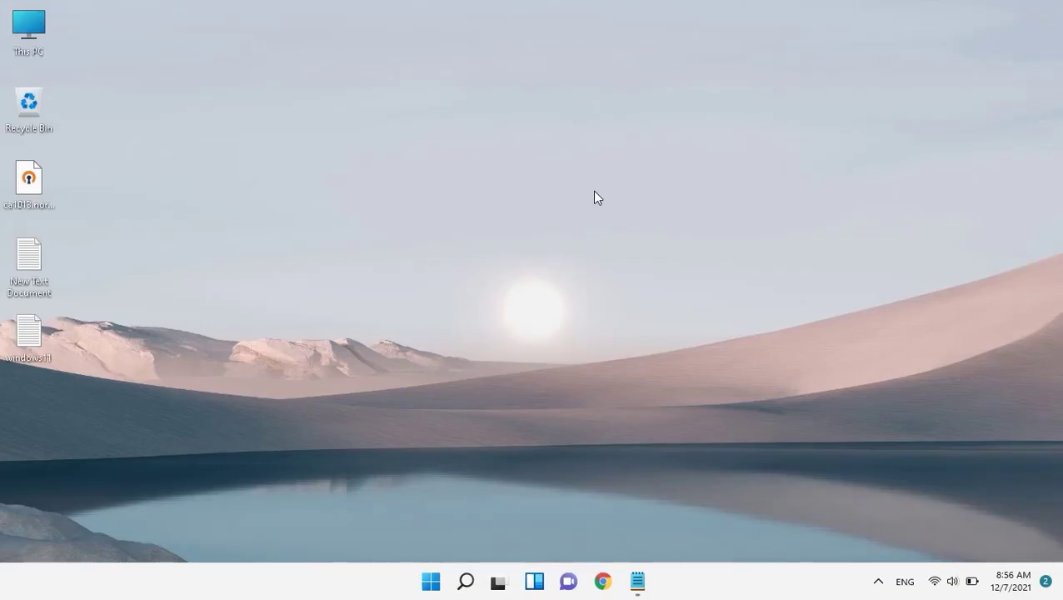
Run the command %temp% to open the user account's AppData\Local\Temp folder.
{"action": "key", "text": "super+r"}
{"action": "type", "text": "%te"}
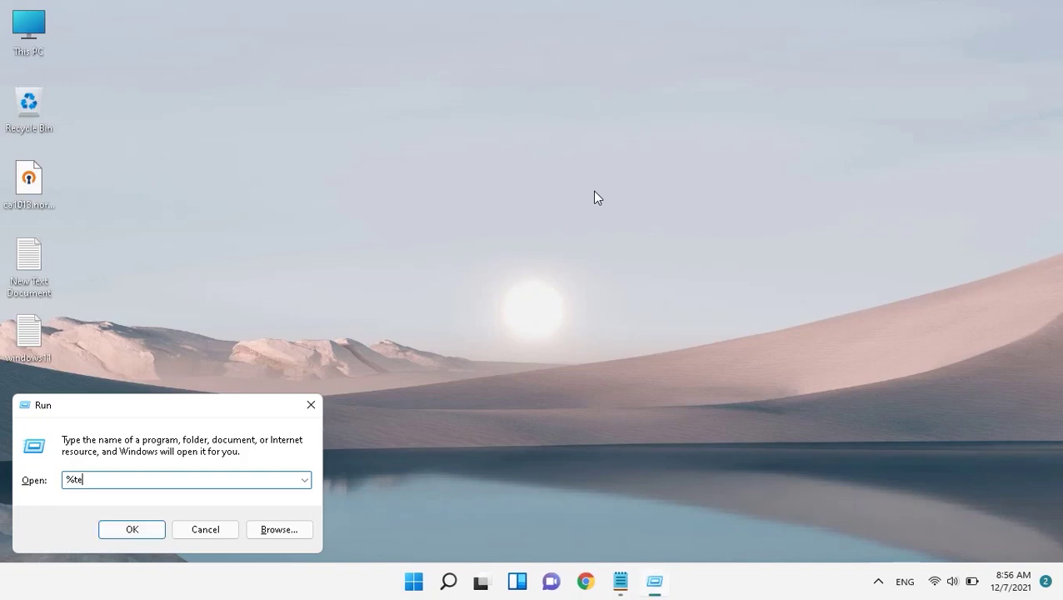
{"action": "key", "text": "Return"}
Permanently delete all items in the user's Temp folder, retrying and skipping files in use for all current items, and close the folder.
{"action": "key", "text": "ctrl+a"}
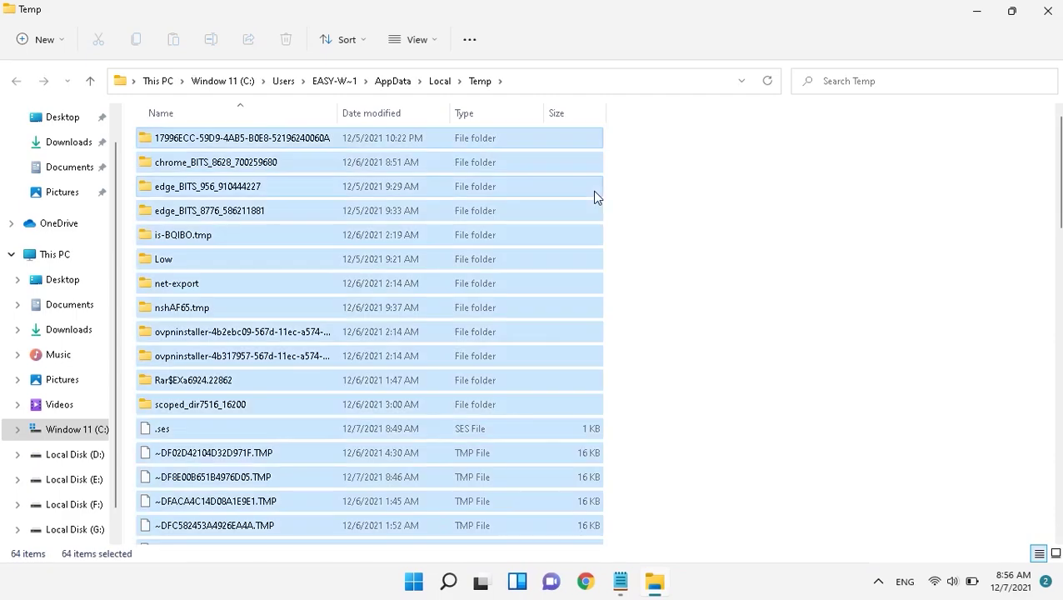
{"action": "scroll", "coordinate": [465, 483], "scroll_direction": "down", "scroll_amount": 15}
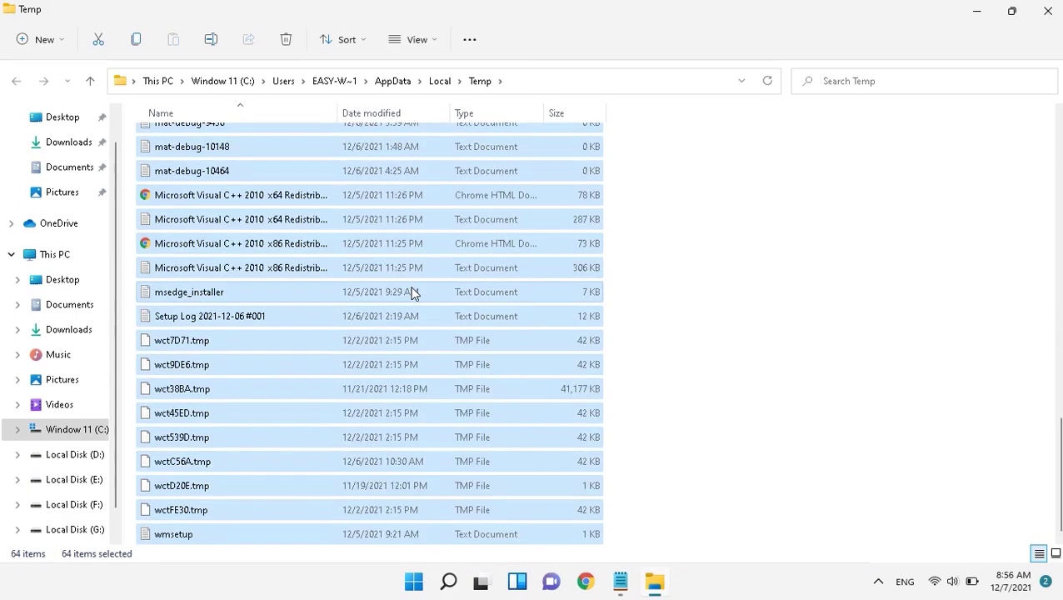
{"action": "key", "text": "shift+Delete"}
{"action": "key", "text": "Return"}
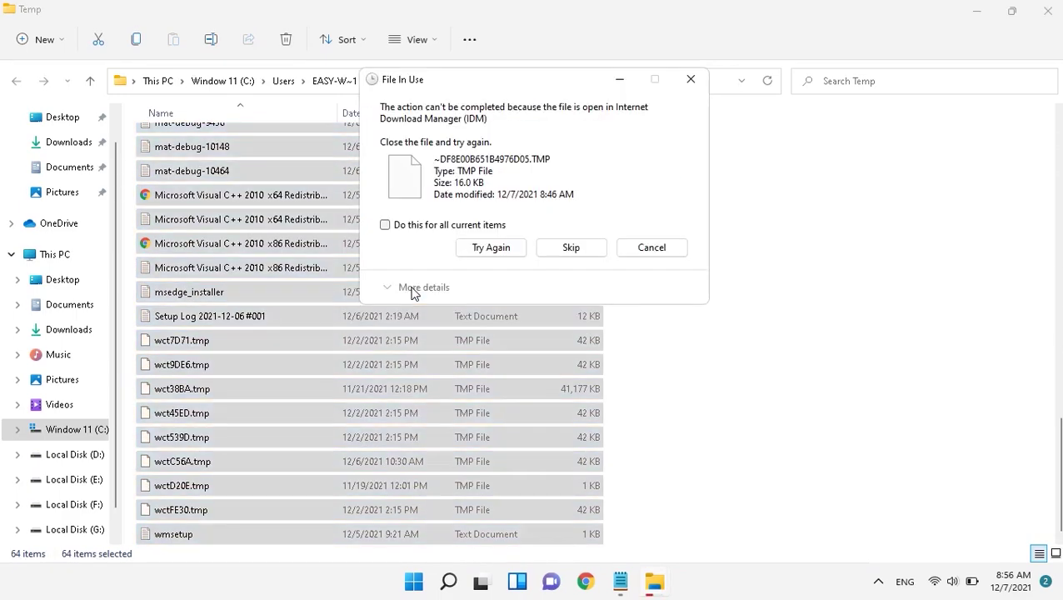
{"action": "left_click", "coordinate": [450, 226]}
{"action": "left_click", "coordinate": [510, 252]}
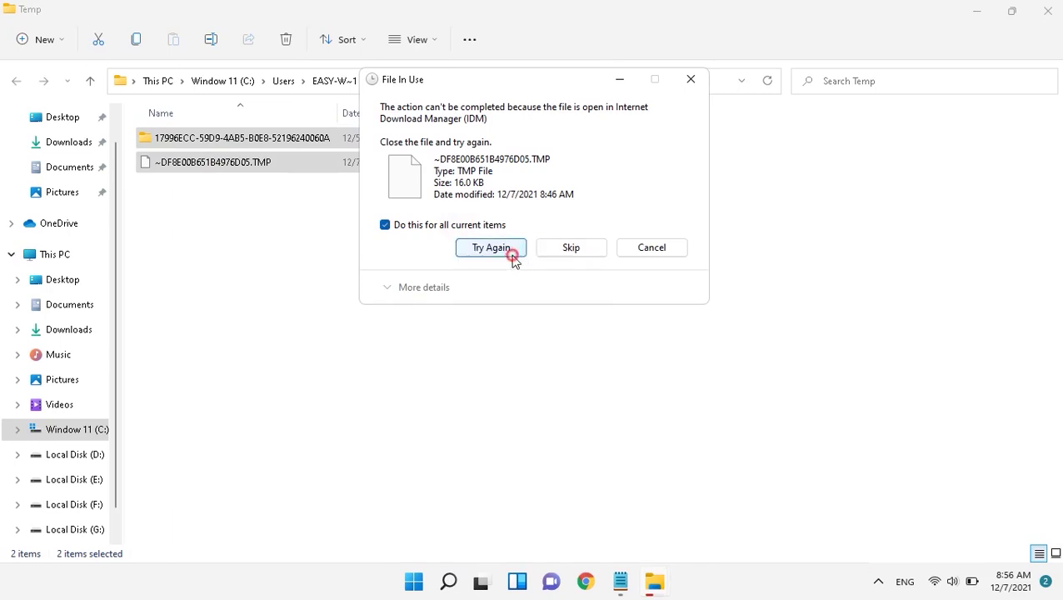
{"action": "left_click", "coordinate": [483, 227]}
{"action": "left_click", "coordinate": [558, 252]}
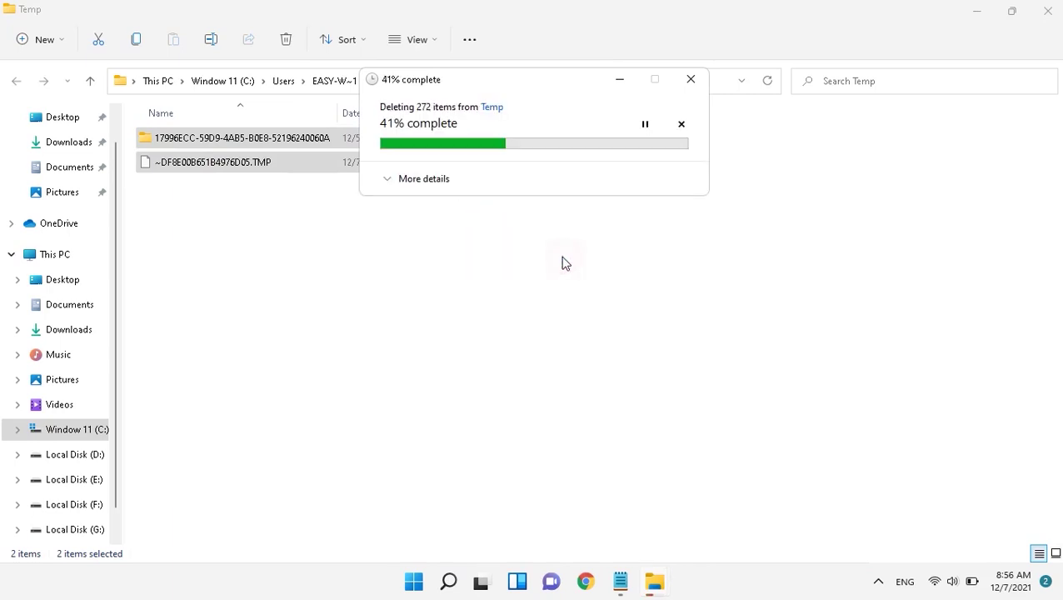
{"action": "key", "text": "alt+F4"}
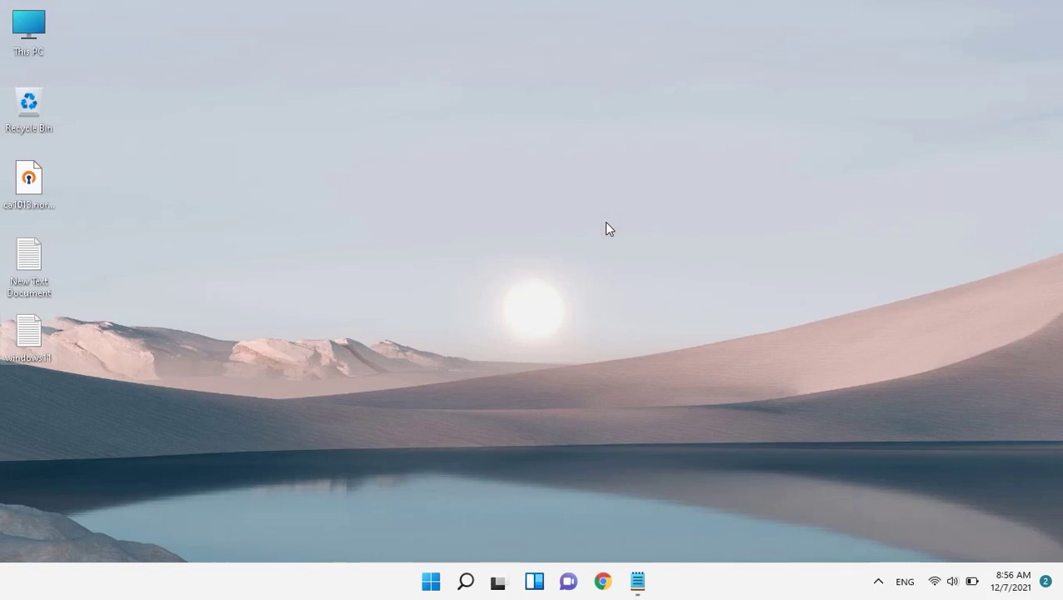
Run the command prefetch and grant permanent access to the Windows Prefetch folder.
{"action": "key", "text": "super+r"}
{"action": "type", "text": "p"}
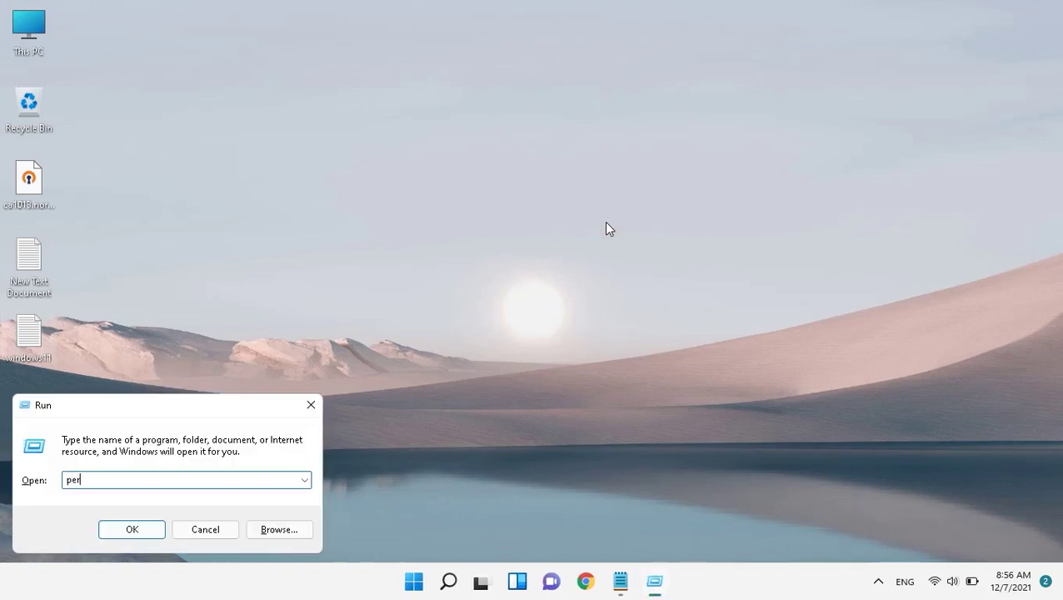
{"action": "type", "text": "erfetch"}
{"action": "key", "text": "Return"}
{"action": "key", "text": "Return"}
{"action": "type", "text": "p"}
{"action": "key", "text": "Return"}
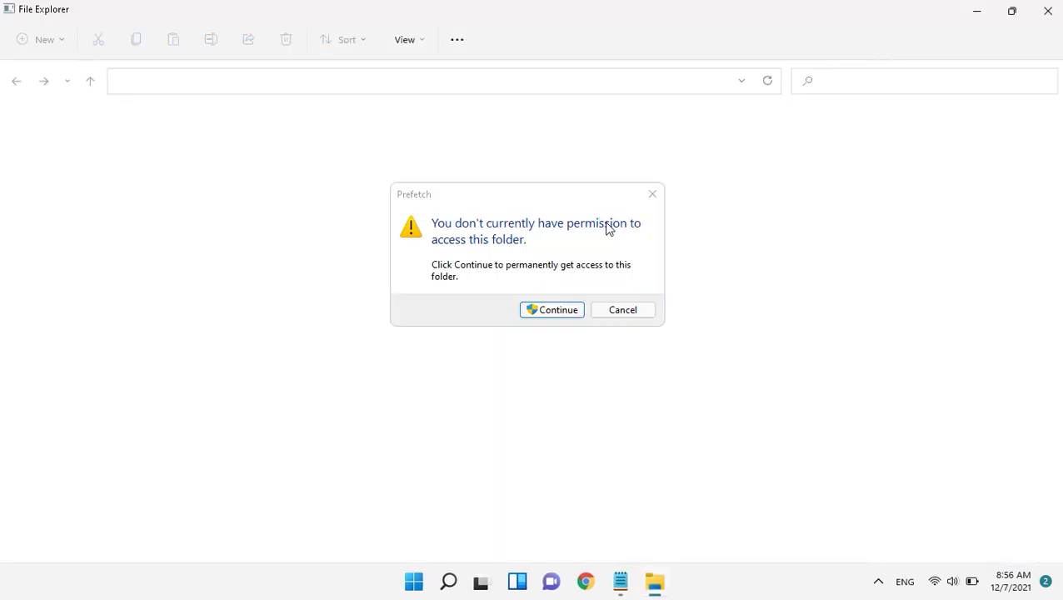
{"action": "left_click", "coordinate": [562, 312]}
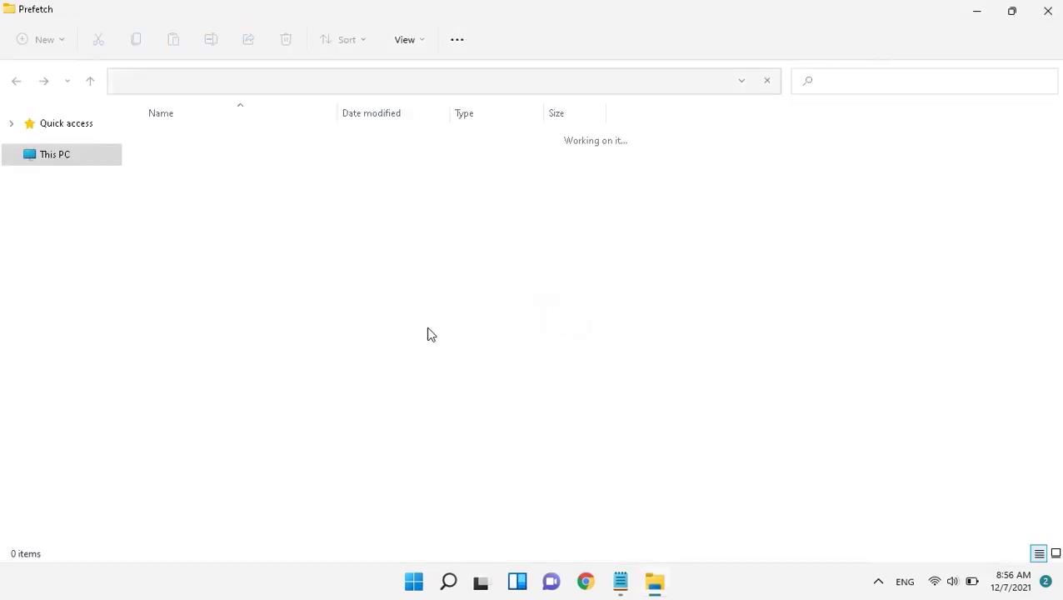
Delete all items in the Windows Prefetch folder and close the folder.
{"action": "scroll", "coordinate": [216, 267], "scroll_direction": "down", "scroll_amount": 20}
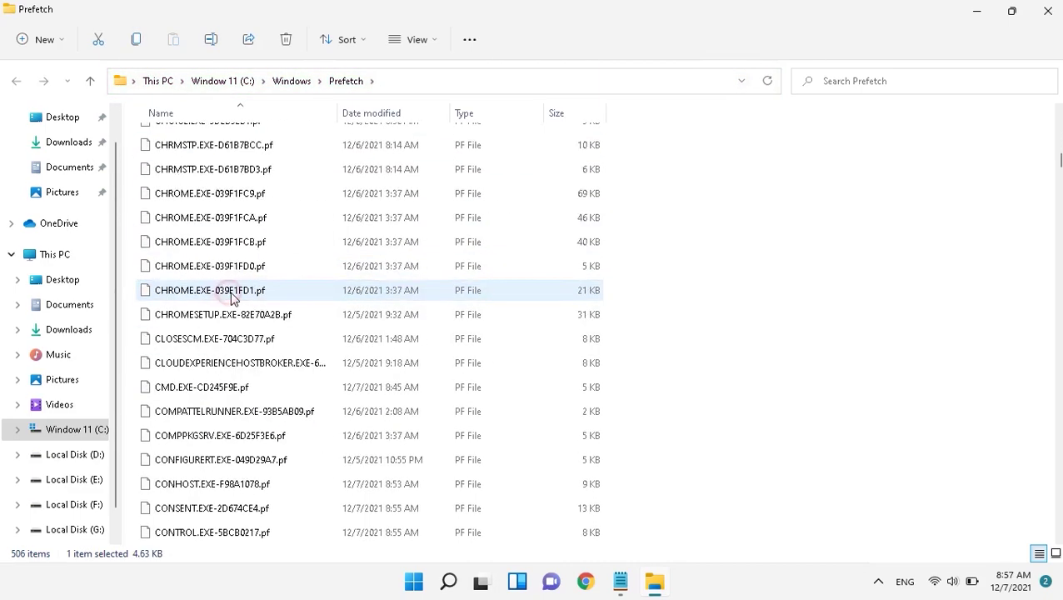
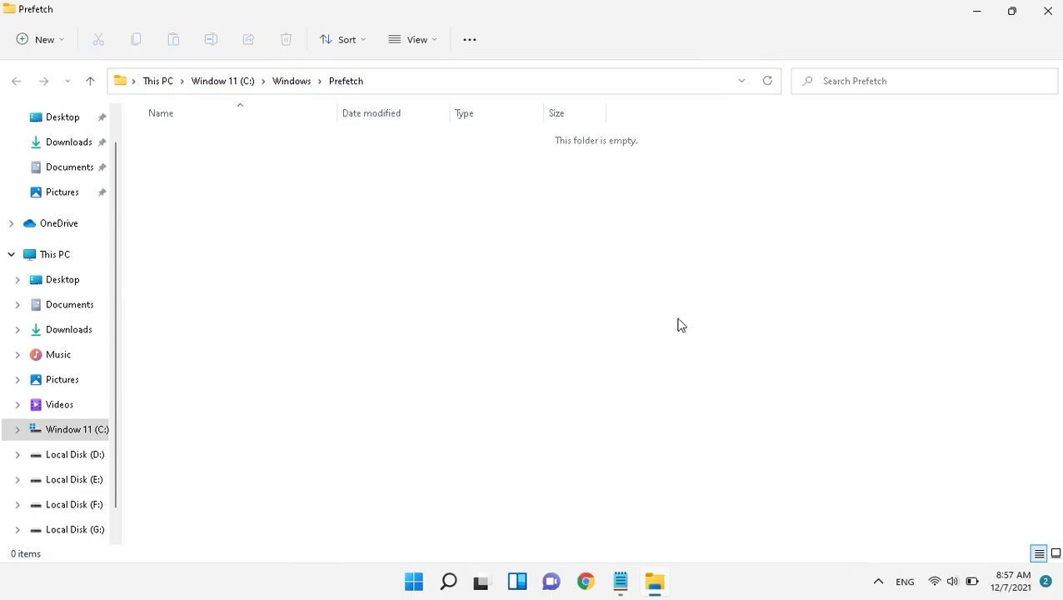
{"action": "left_click", "coordinate": [1046, 12]}
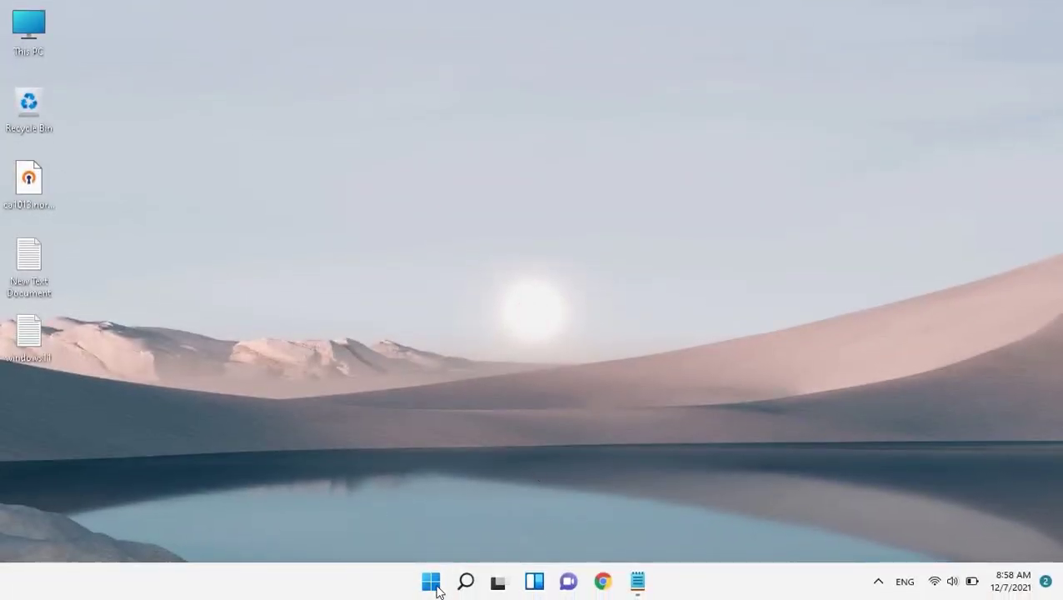
Open the Storage Sense options in the system storage settings and turn on Automatic User content cleanup.
{"action": "left_click", "coordinate": [432, 583]}
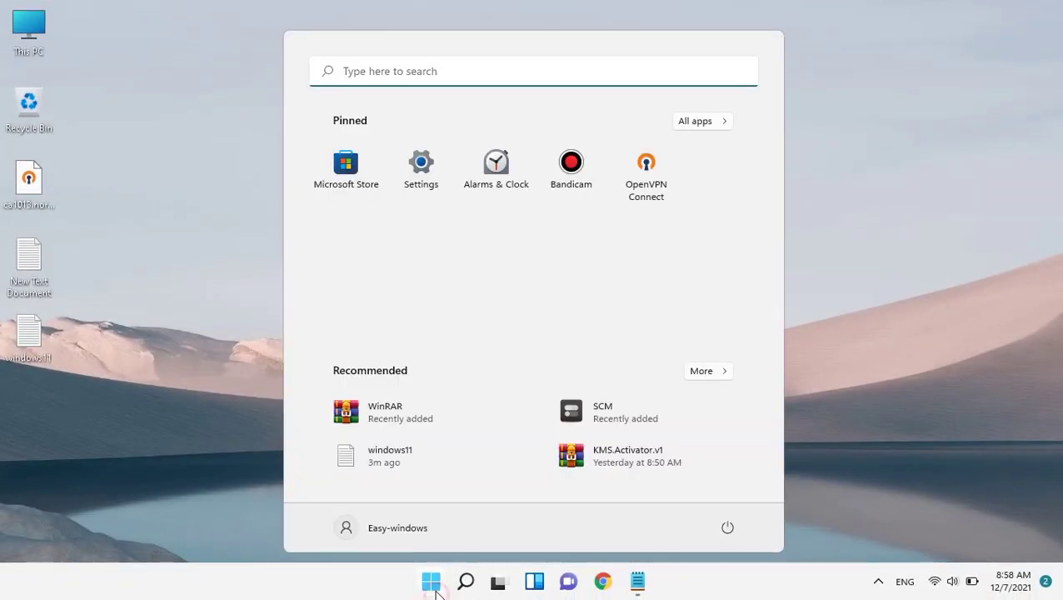
{"action": "left_click", "coordinate": [422, 193]}
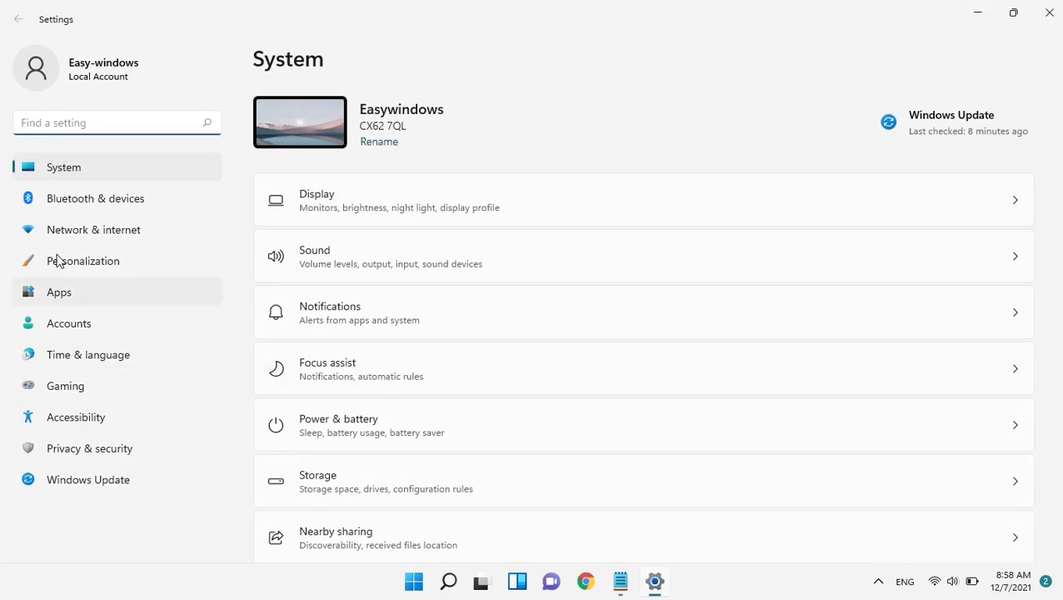
{"action": "left_click", "coordinate": [325, 478]}
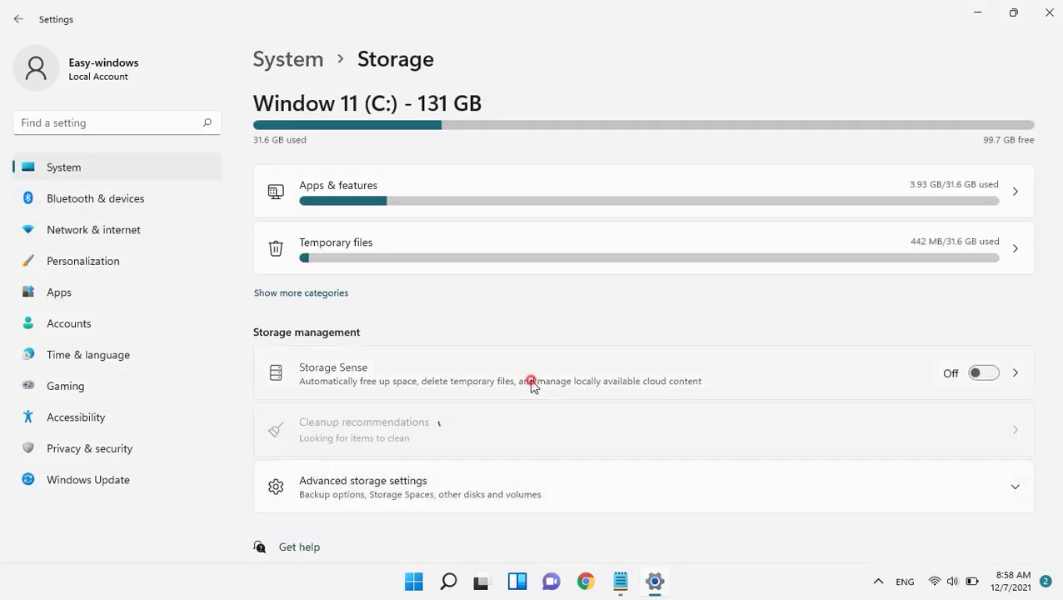
{"action": "left_click", "coordinate": [531, 383]}
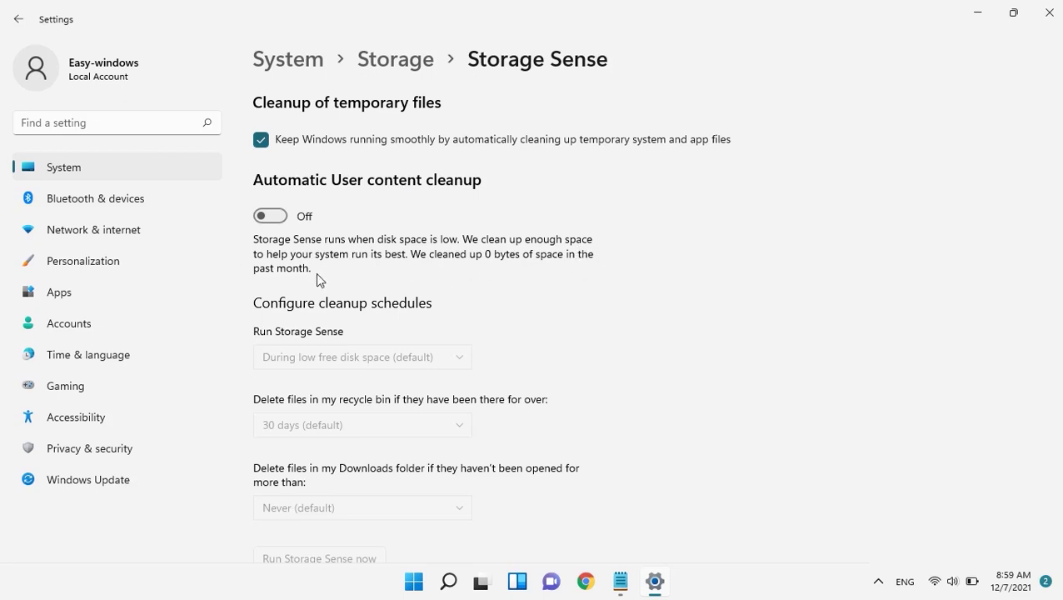
{"action": "left_click", "coordinate": [267, 216]}
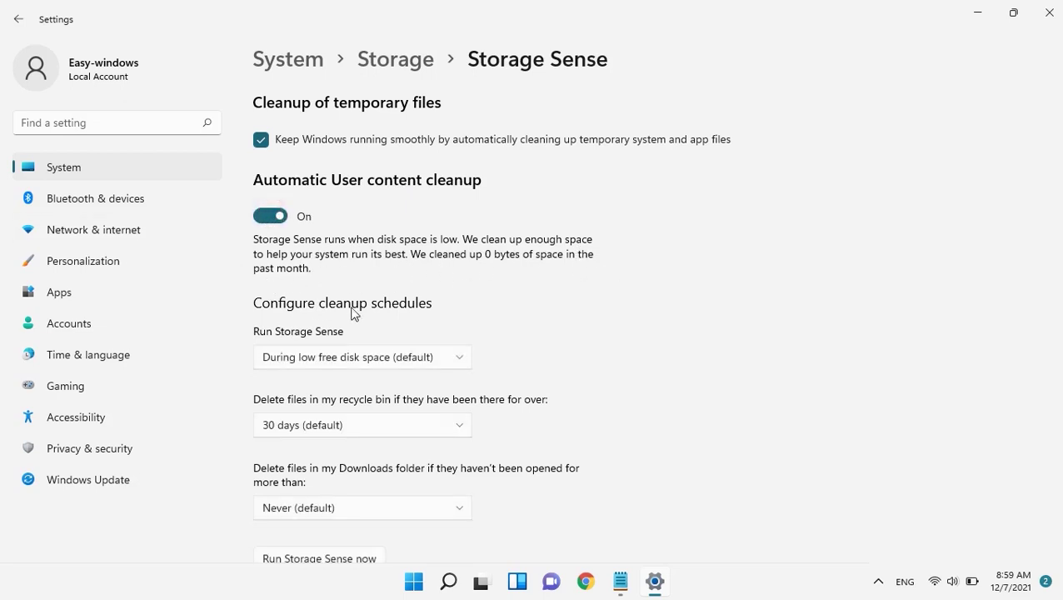
Review the available choices for when Storage Sense runs and how long files stay in the recycle bin.
{"action": "left_click", "coordinate": [438, 354]}
{"action": "left_click", "coordinate": [545, 344]}
{"action": "left_click", "coordinate": [451, 421]}
{"action": "left_click", "coordinate": [576, 406]}
Run Storage Sense immediately to clean up files.
{"action": "scroll", "coordinate": [583, 466], "scroll_direction": "down", "scroll_amount": 2}
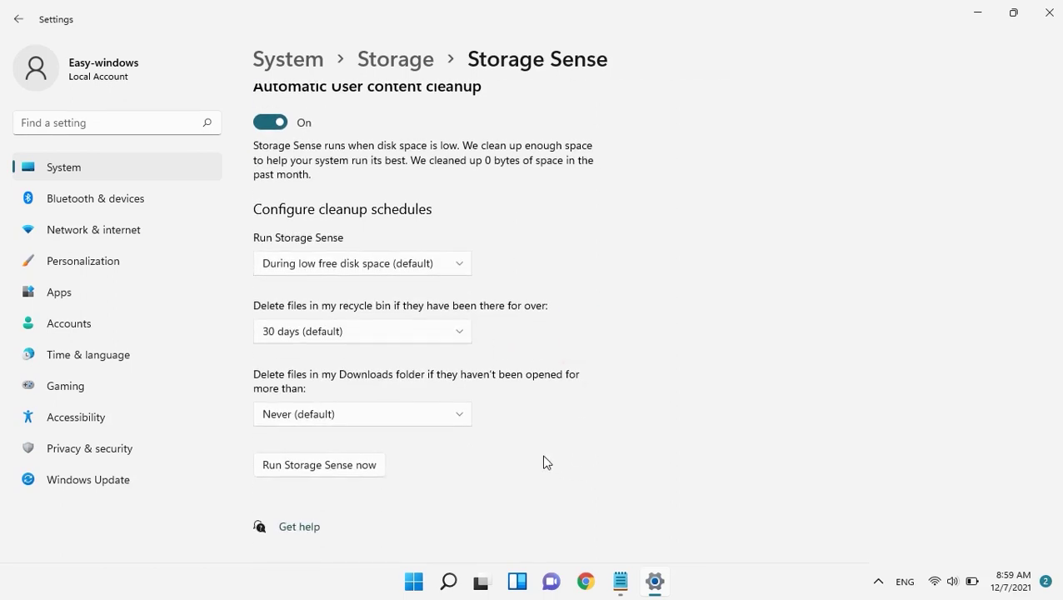
{"action": "left_click", "coordinate": [366, 466]}
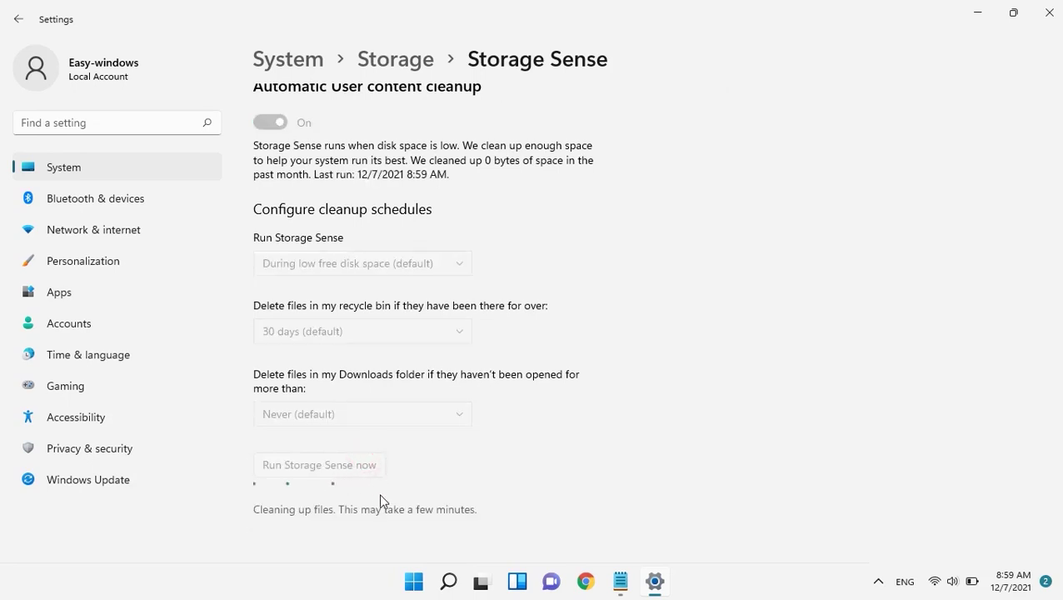